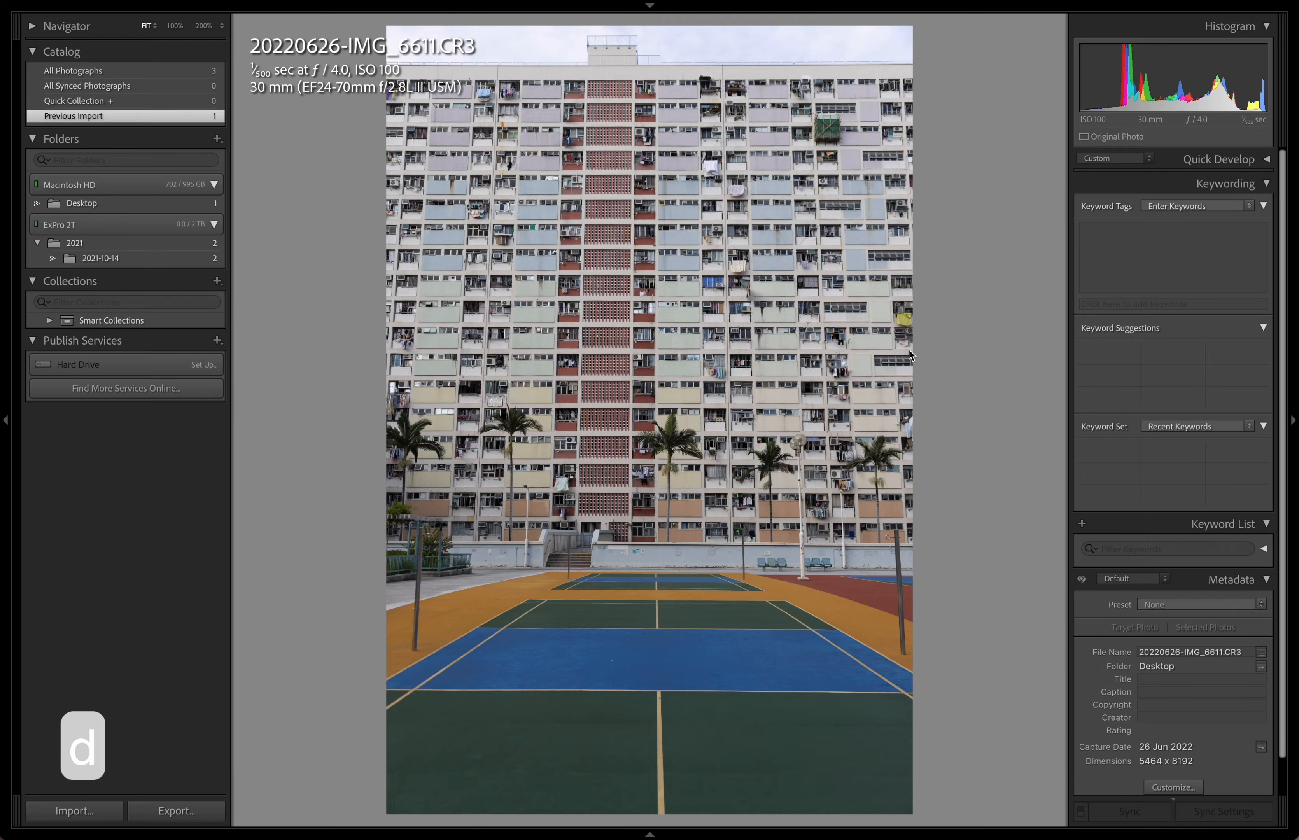
Add two horizontal Guided Upright guides, one along the building's roofline and one along the court's nearest cross line.
scroll(1199, 382, down, 15)
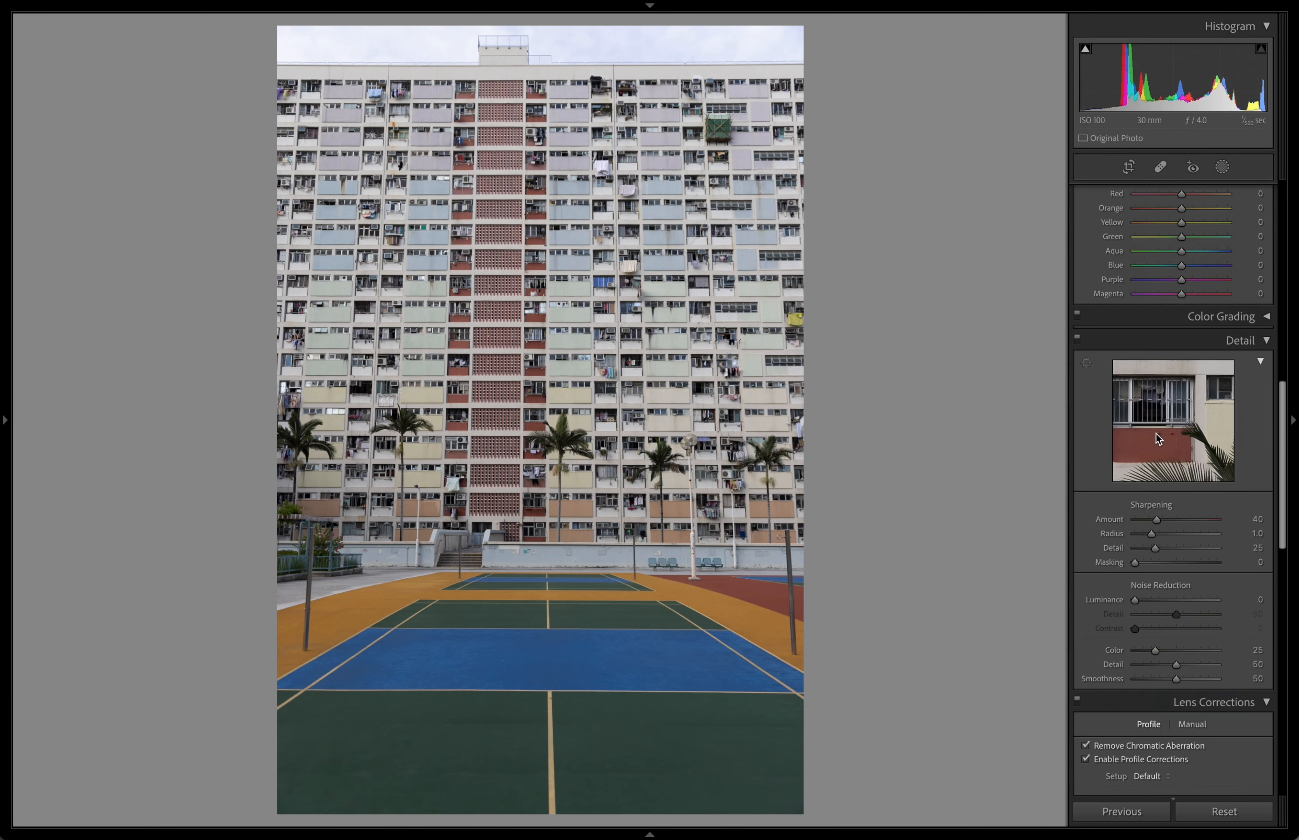
scroll(1137, 443, up, 5)
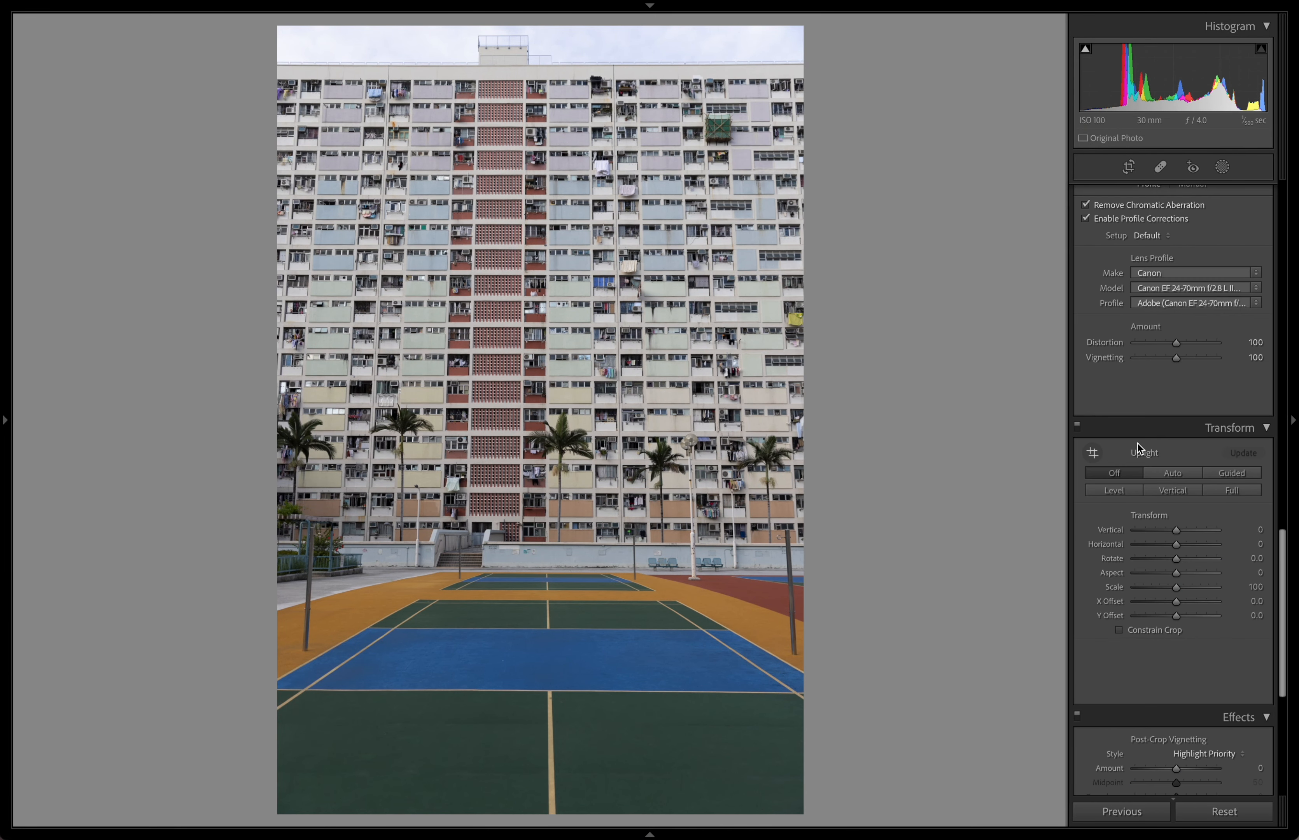
click(1095, 454)
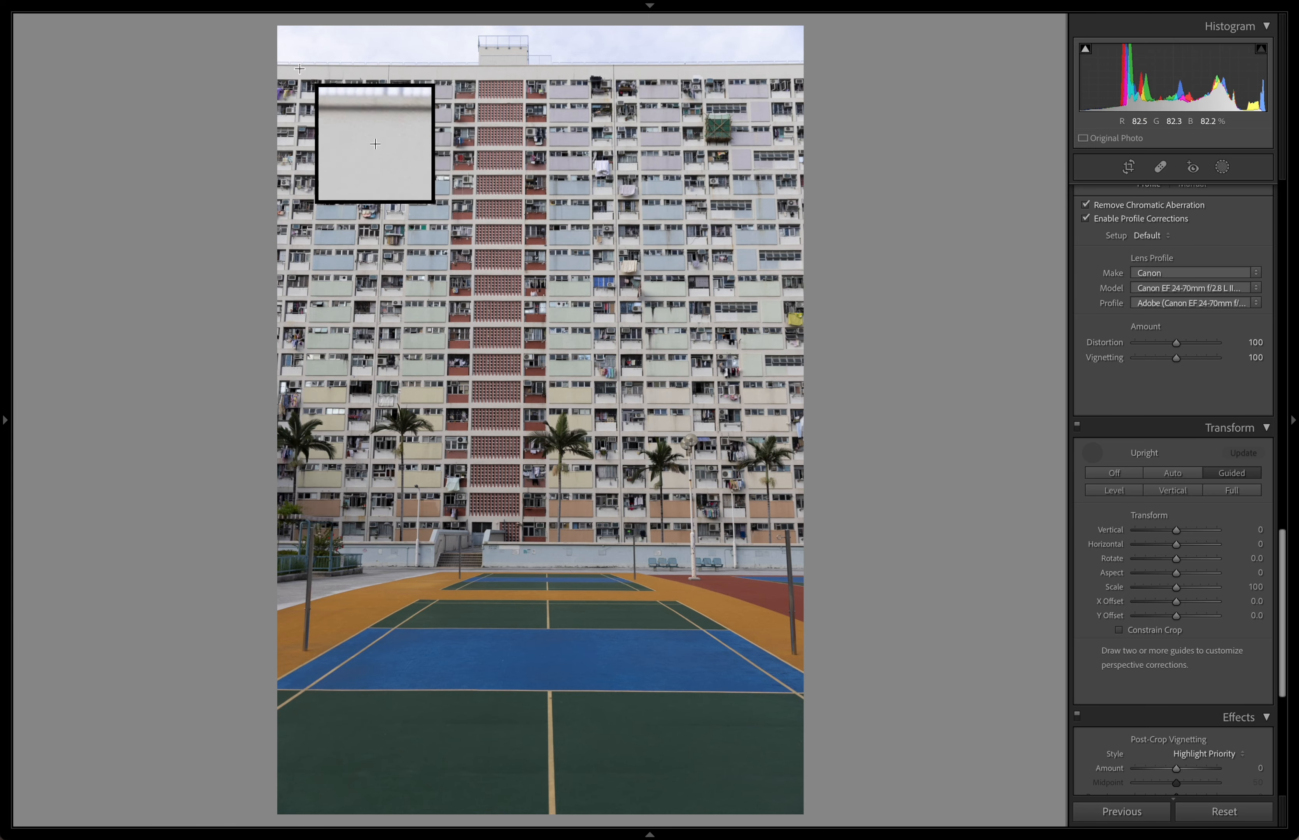
mouse_move(299, 65)
mouse_down()
mouse_move(803, 52)
mouse_move(780, 64)
mouse_up()
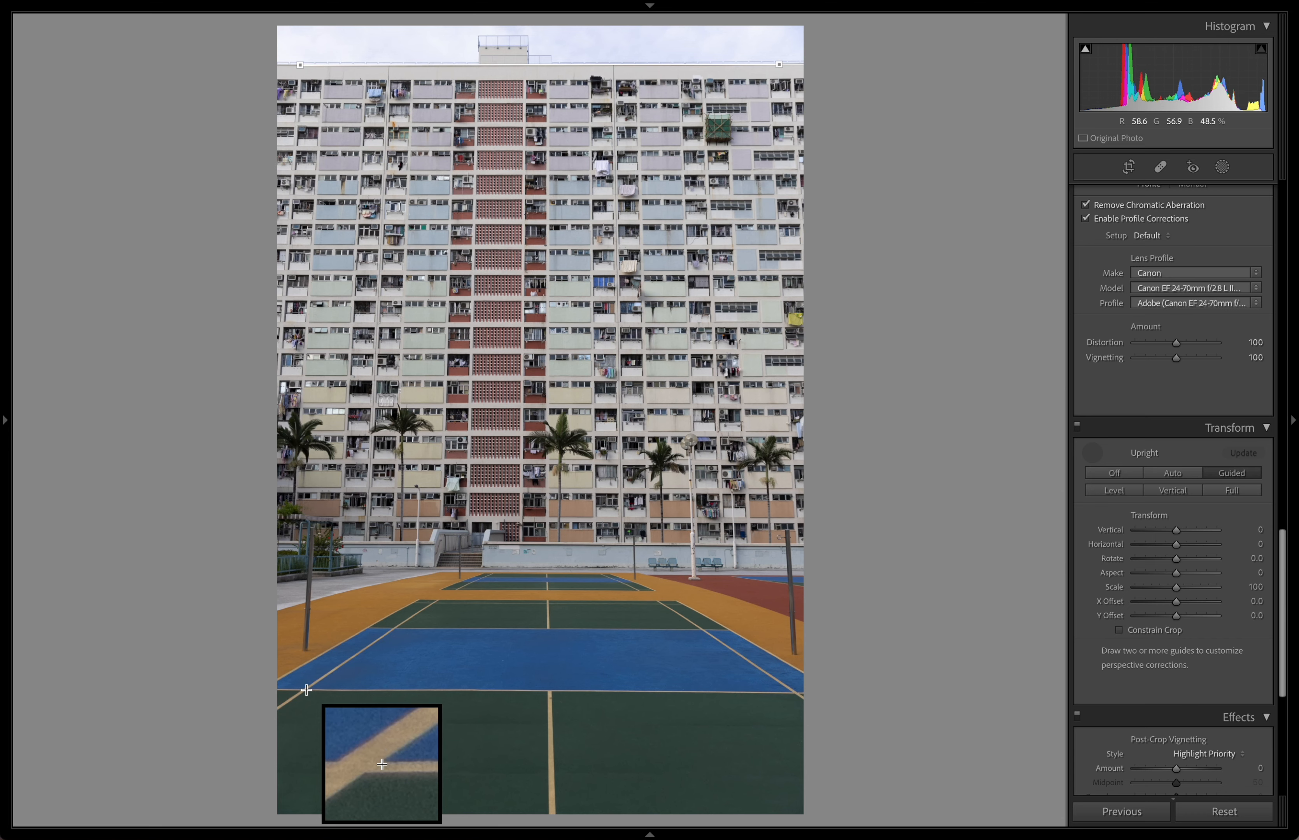
drag(306, 688, 793, 691)
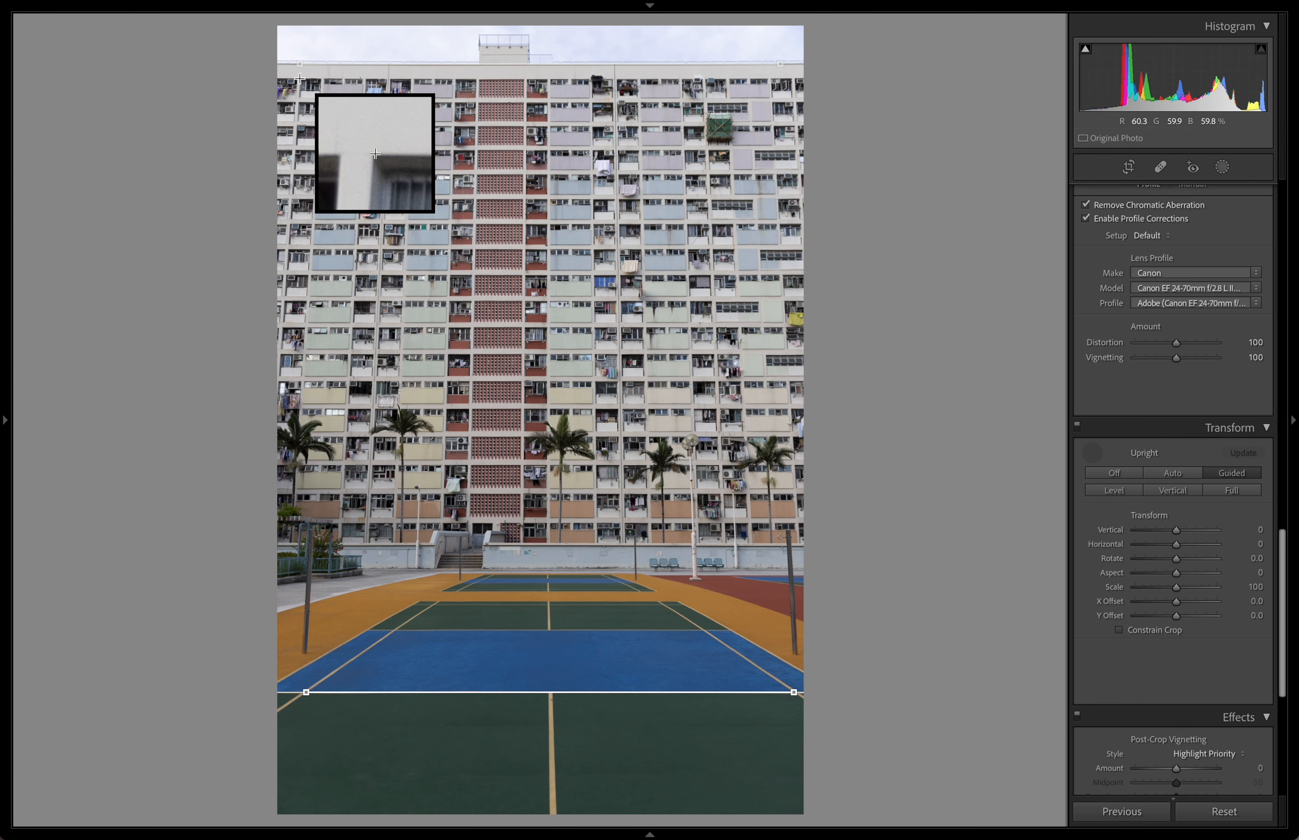
Add vertical Guided Upright guides along the building's left and right columns, and enable Constrain Crop.
mouse_move(299, 78)
mouse_down()
mouse_move(309, 336)
mouse_move(292, 350)
mouse_move(282, 327)
mouse_up()
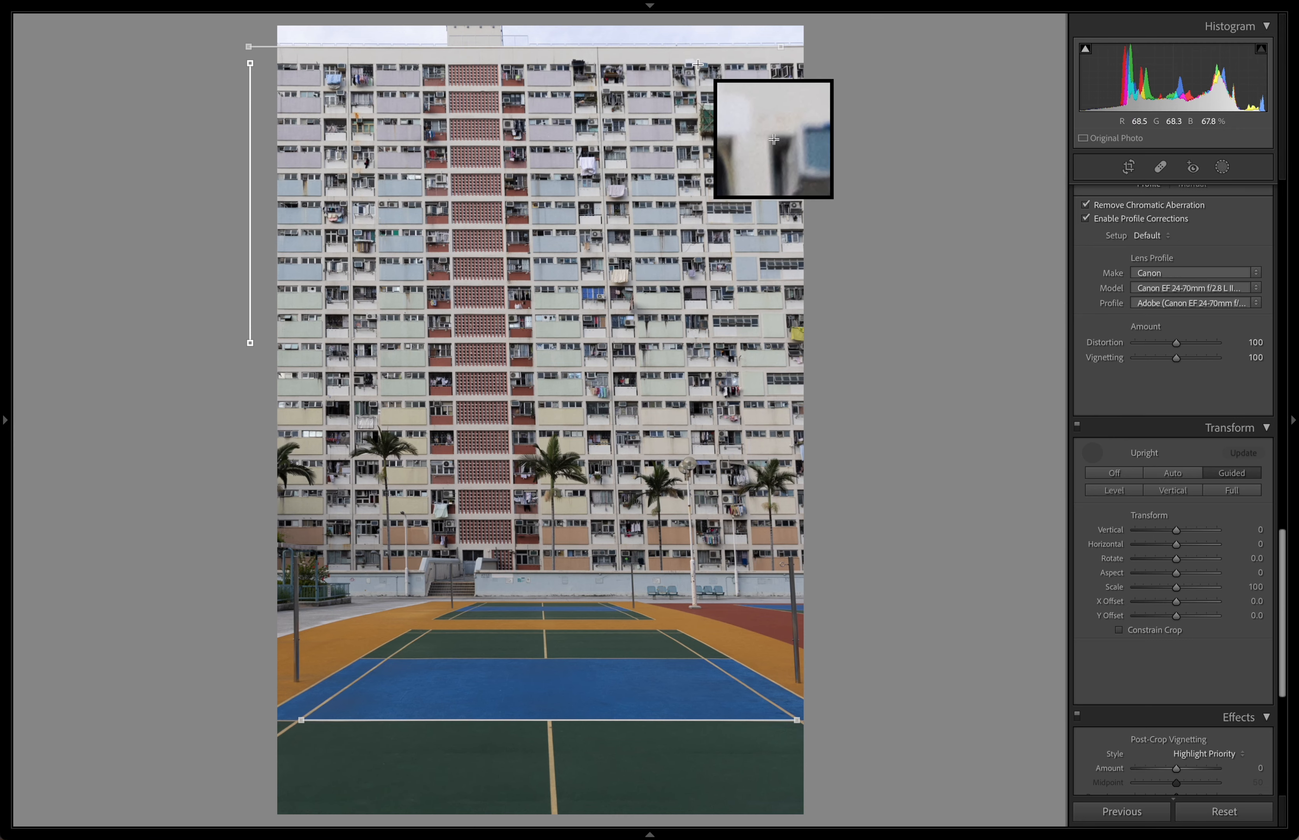
drag(697, 63, 719, 460)
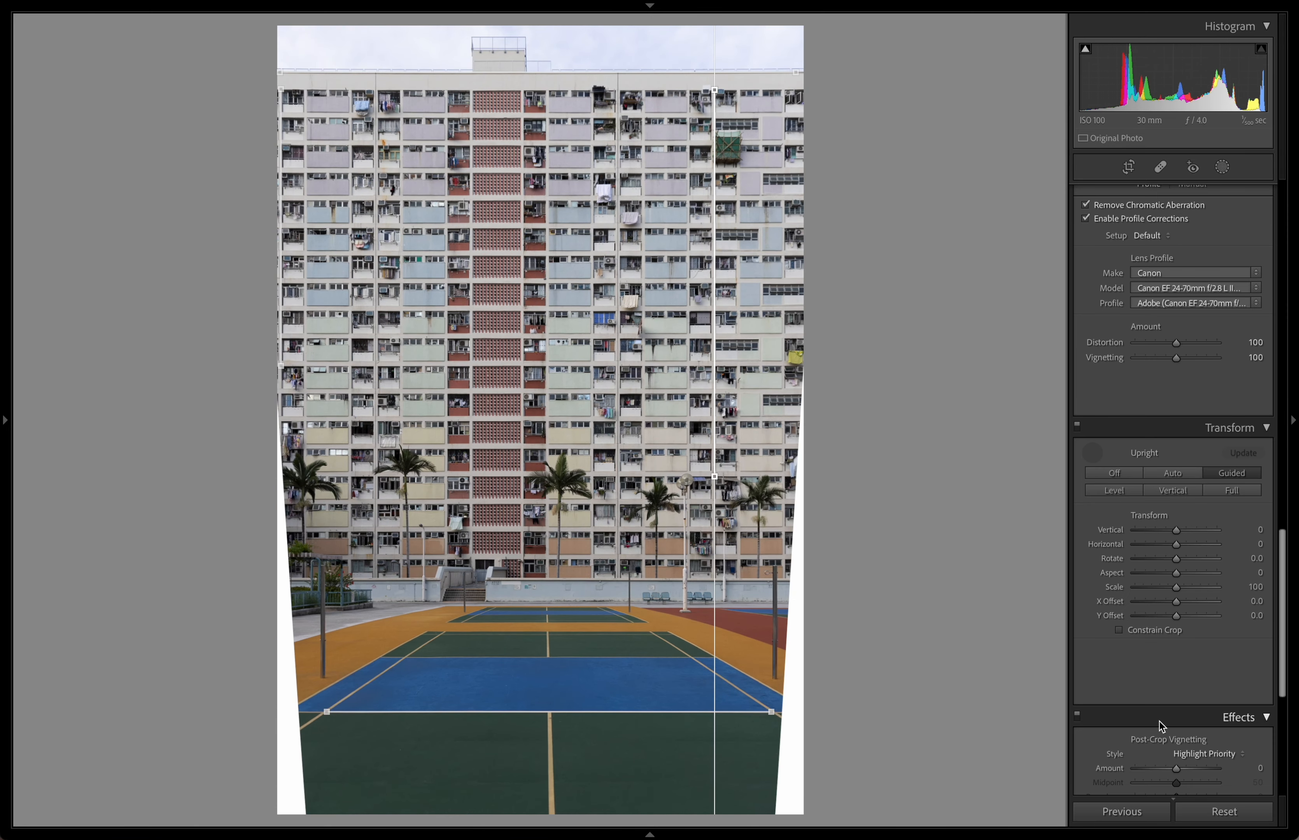
click(1137, 633)
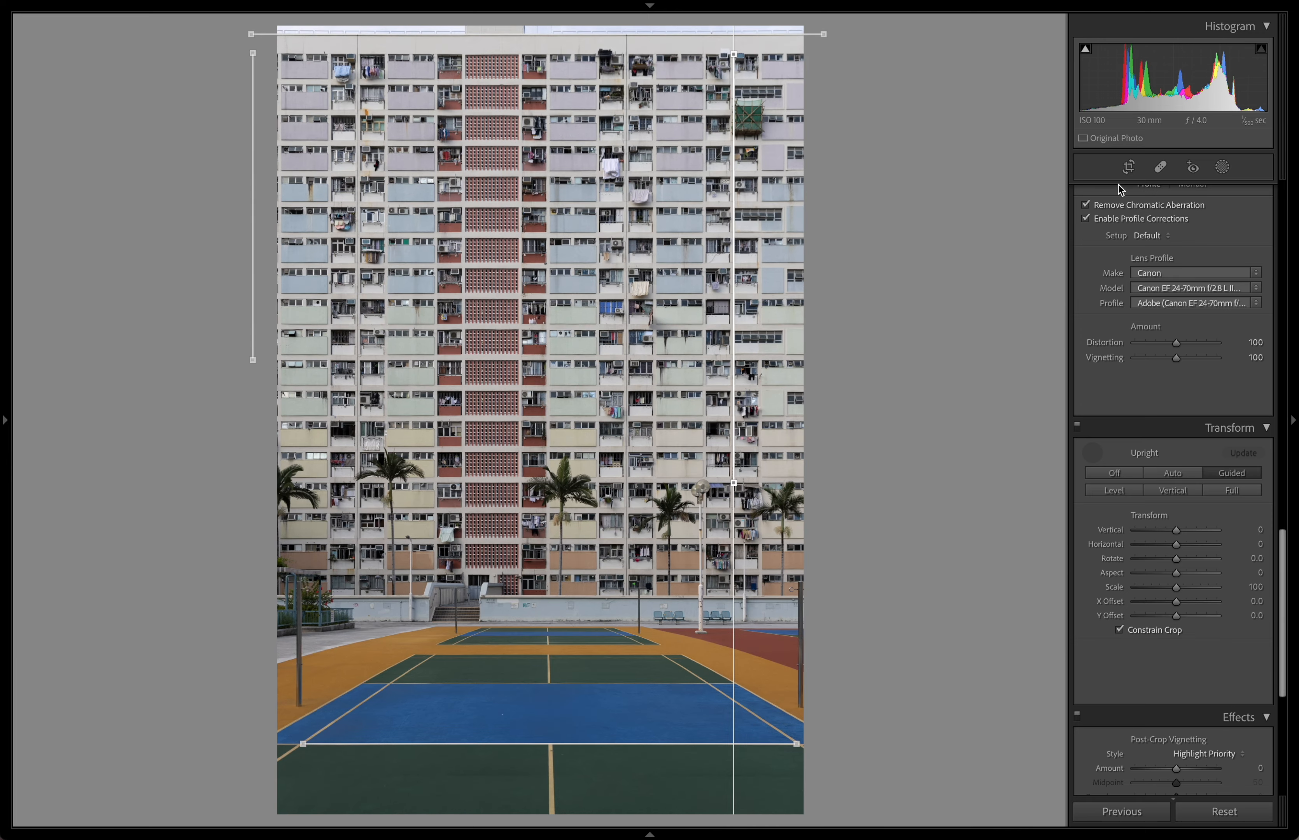
Reposition the photo within the crop frame to cut off the sky and rooftop, and apply the crop.
click(1128, 168)
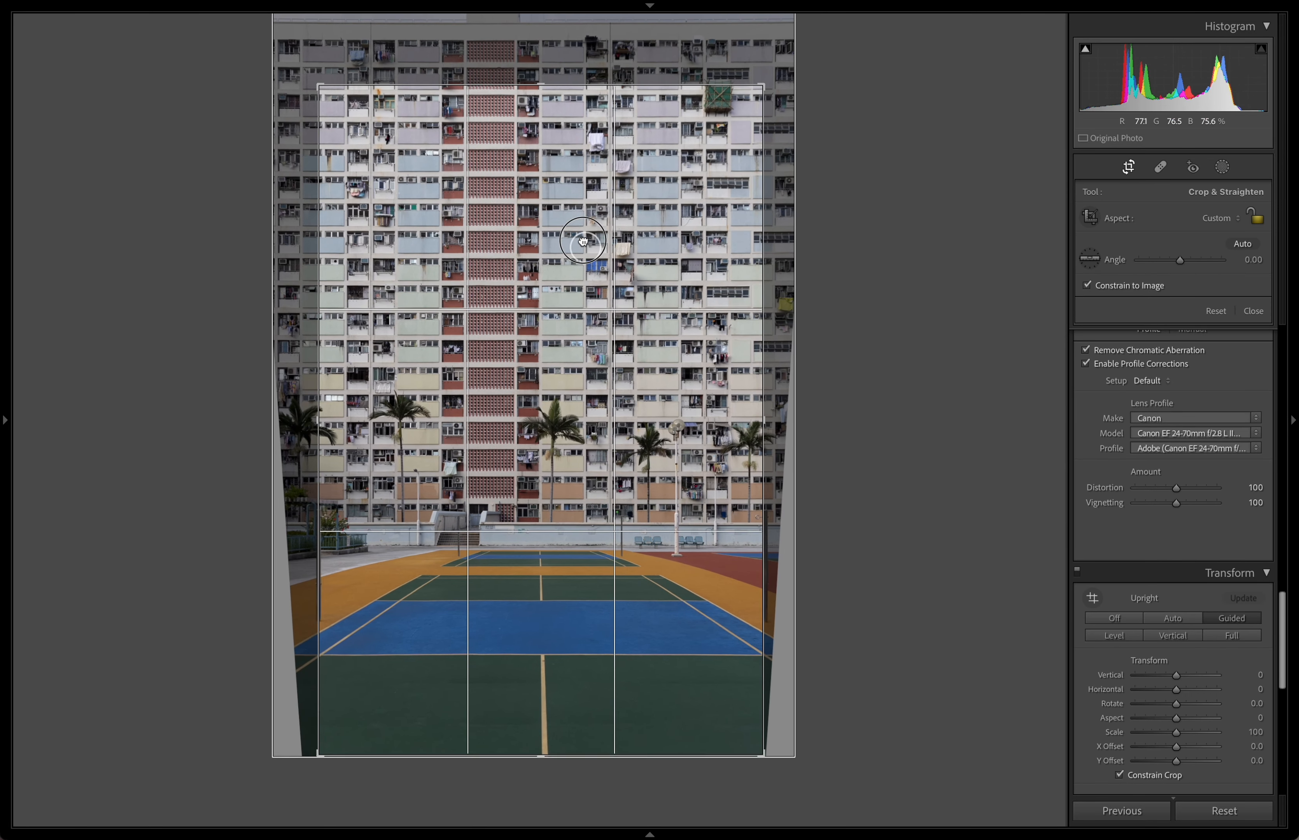
drag(583, 242, 568, 214)
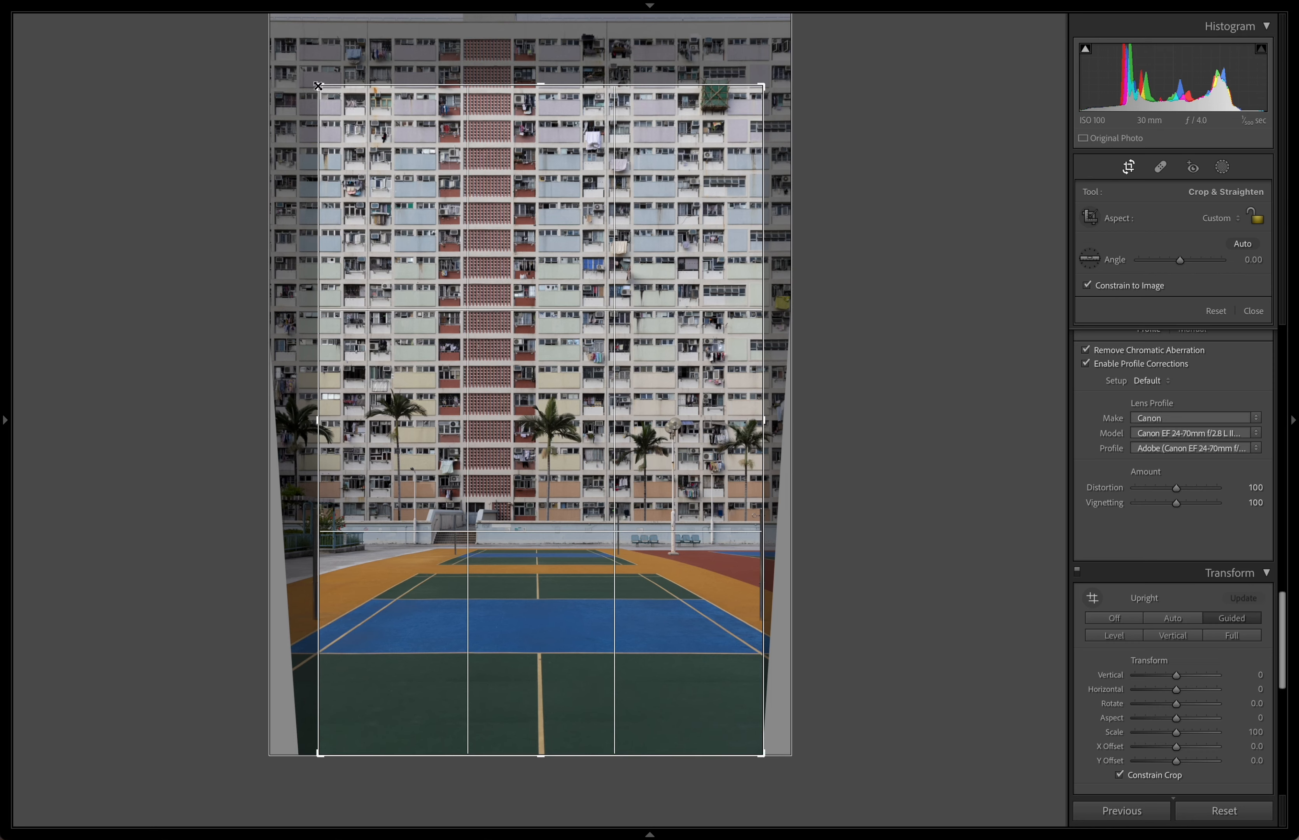
mouse_move(318, 86)
mouse_down()
mouse_move(309, 78)
mouse_move(317, 87)
mouse_up()
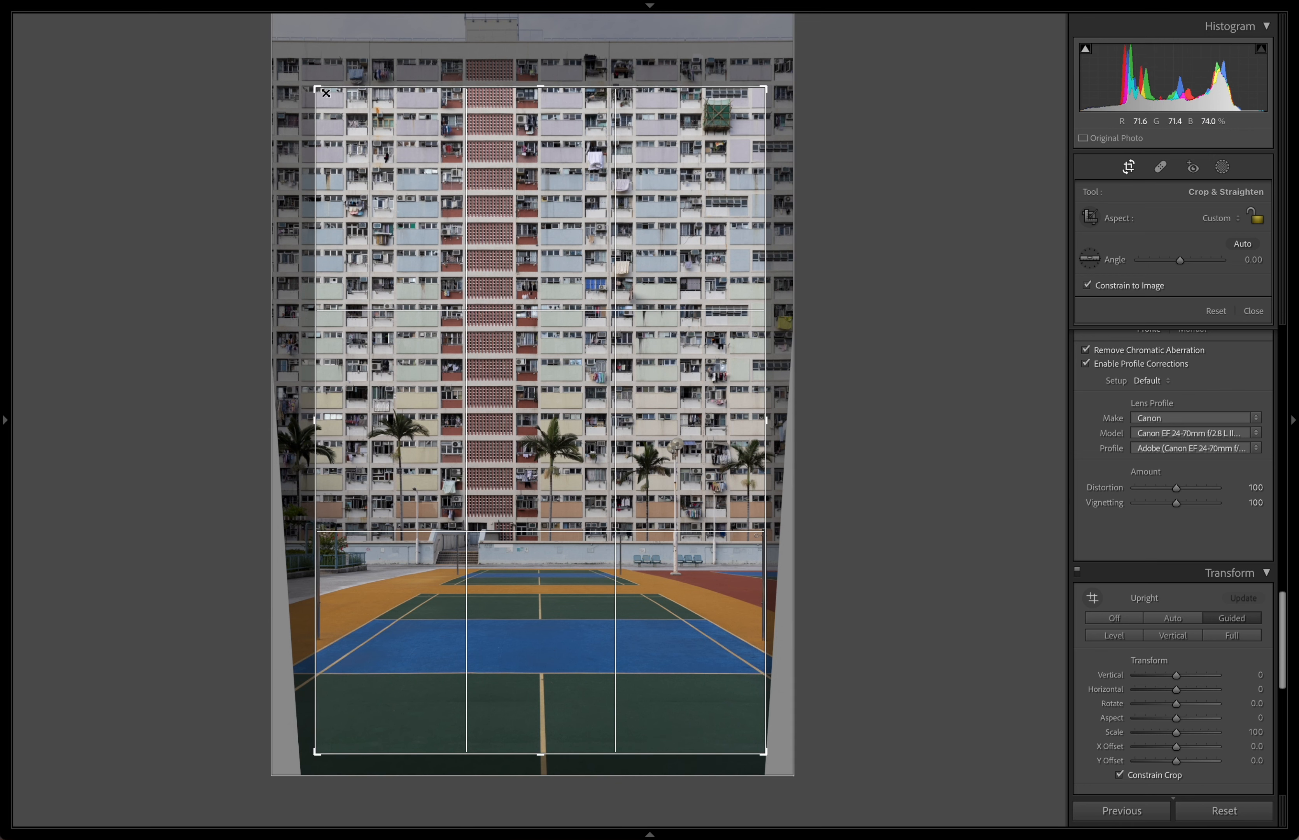
drag(393, 199, 399, 219)
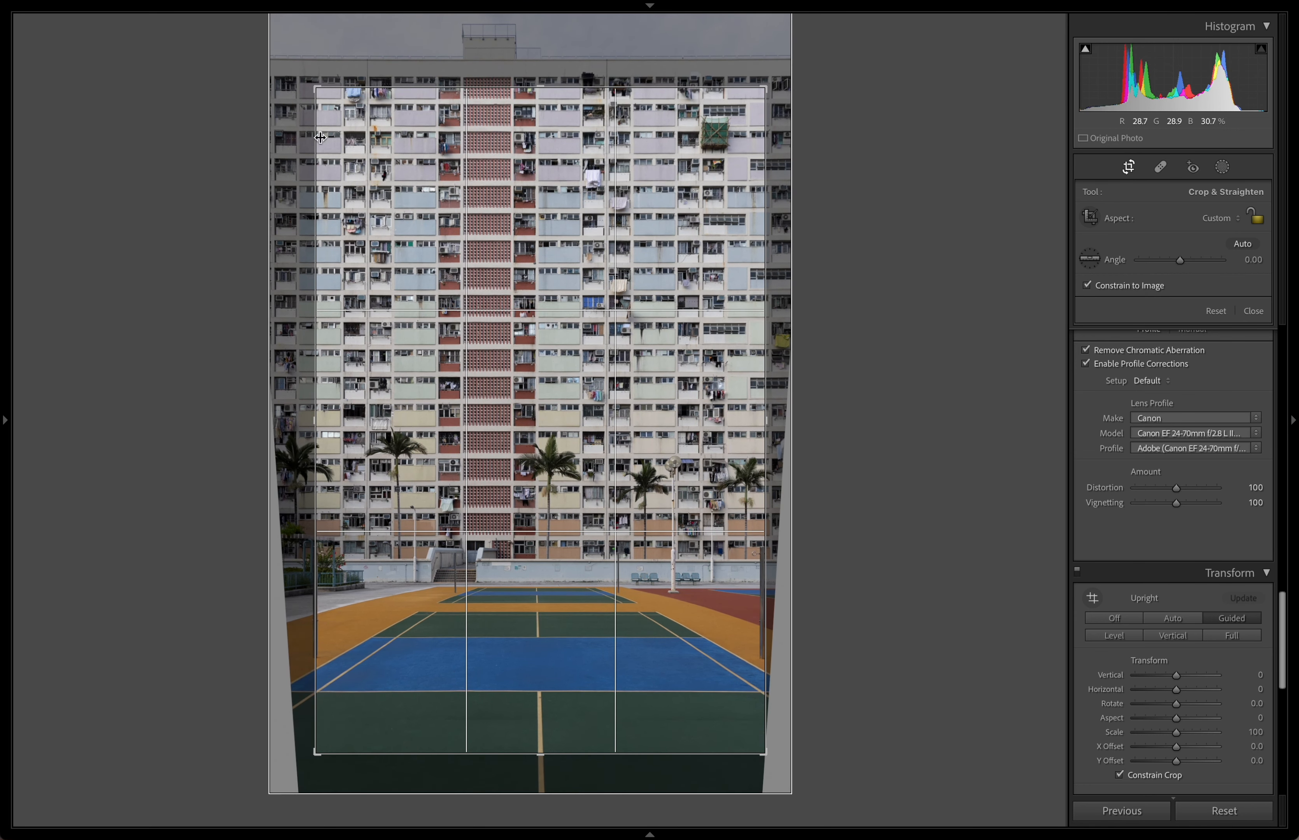
drag(314, 87, 315, 87)
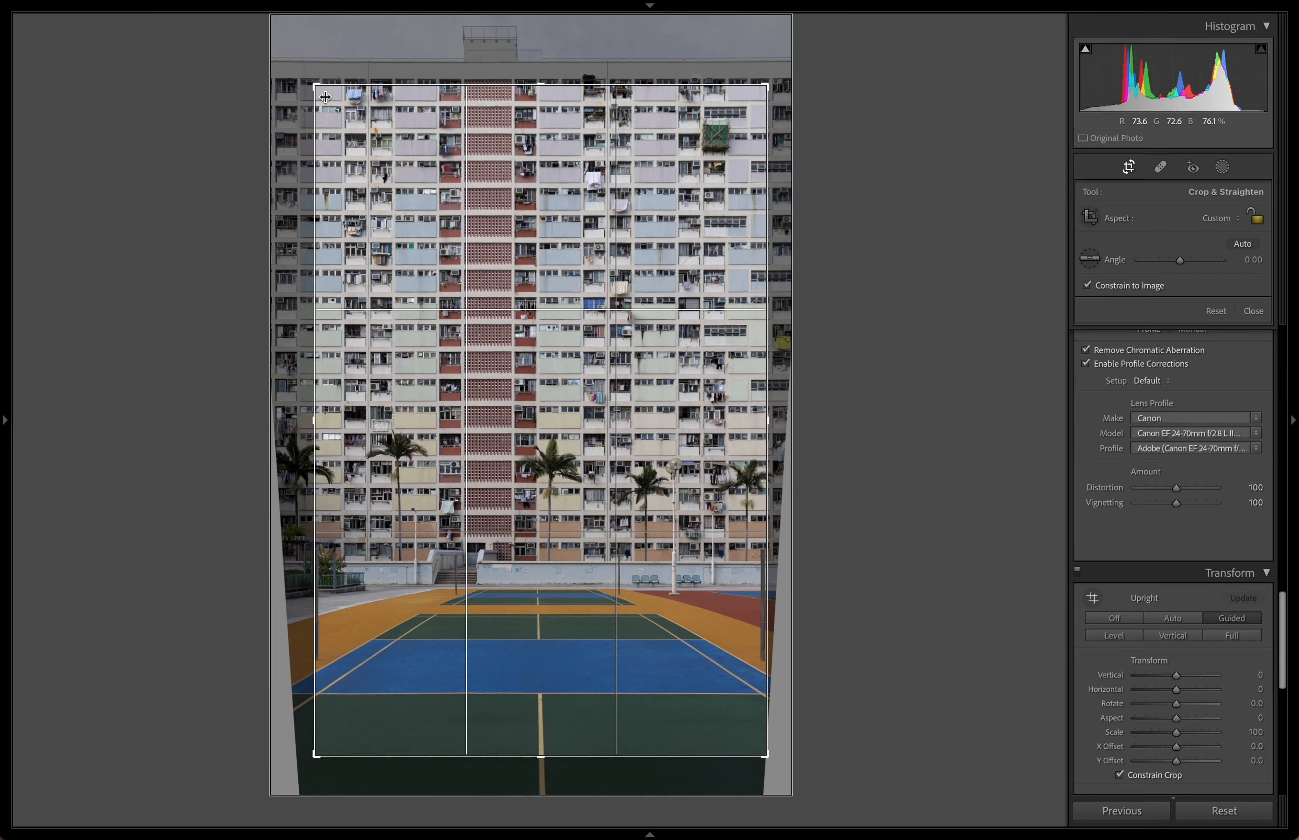
drag(398, 209, 400, 211)
key(Return)
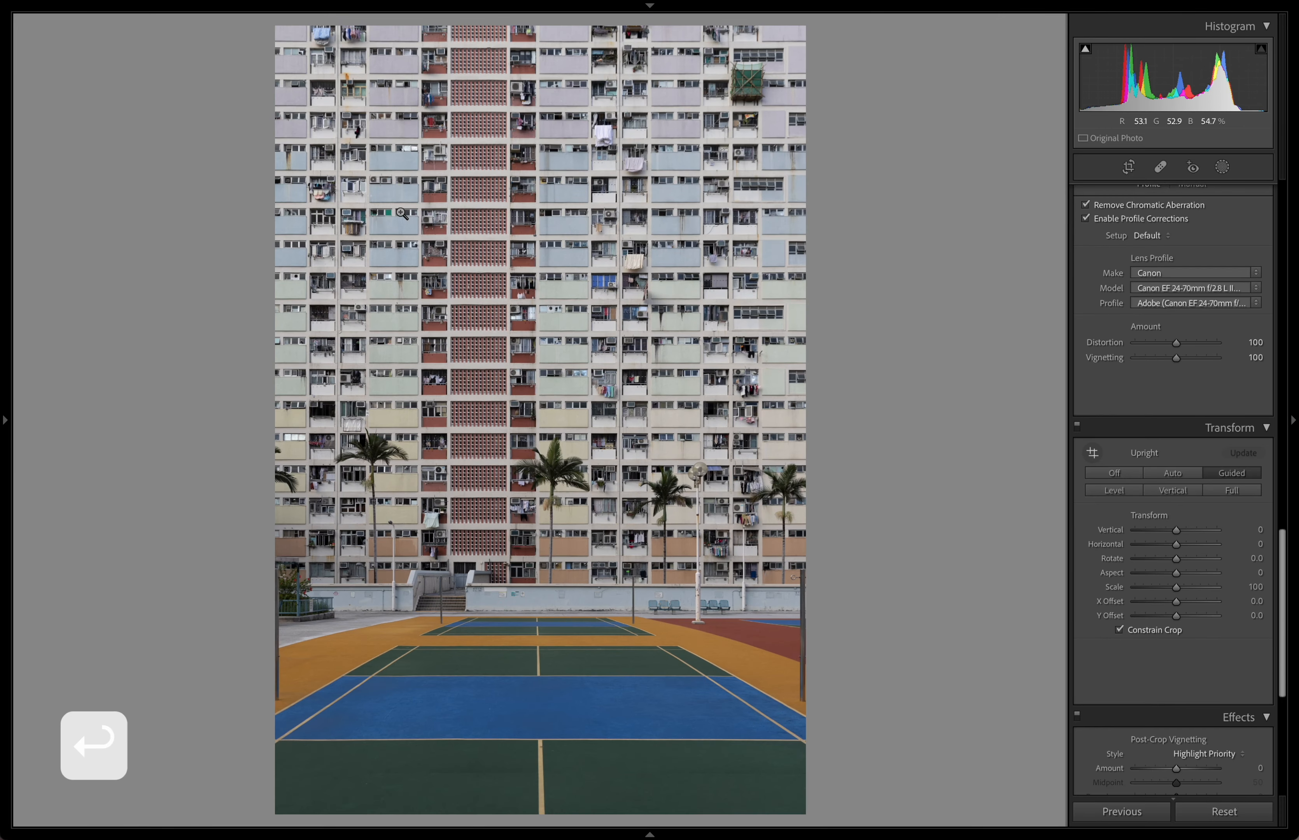
Tighten the crop from its upper right corner and recentre the photo to exclude the tall poles at both edges.
click(1130, 168)
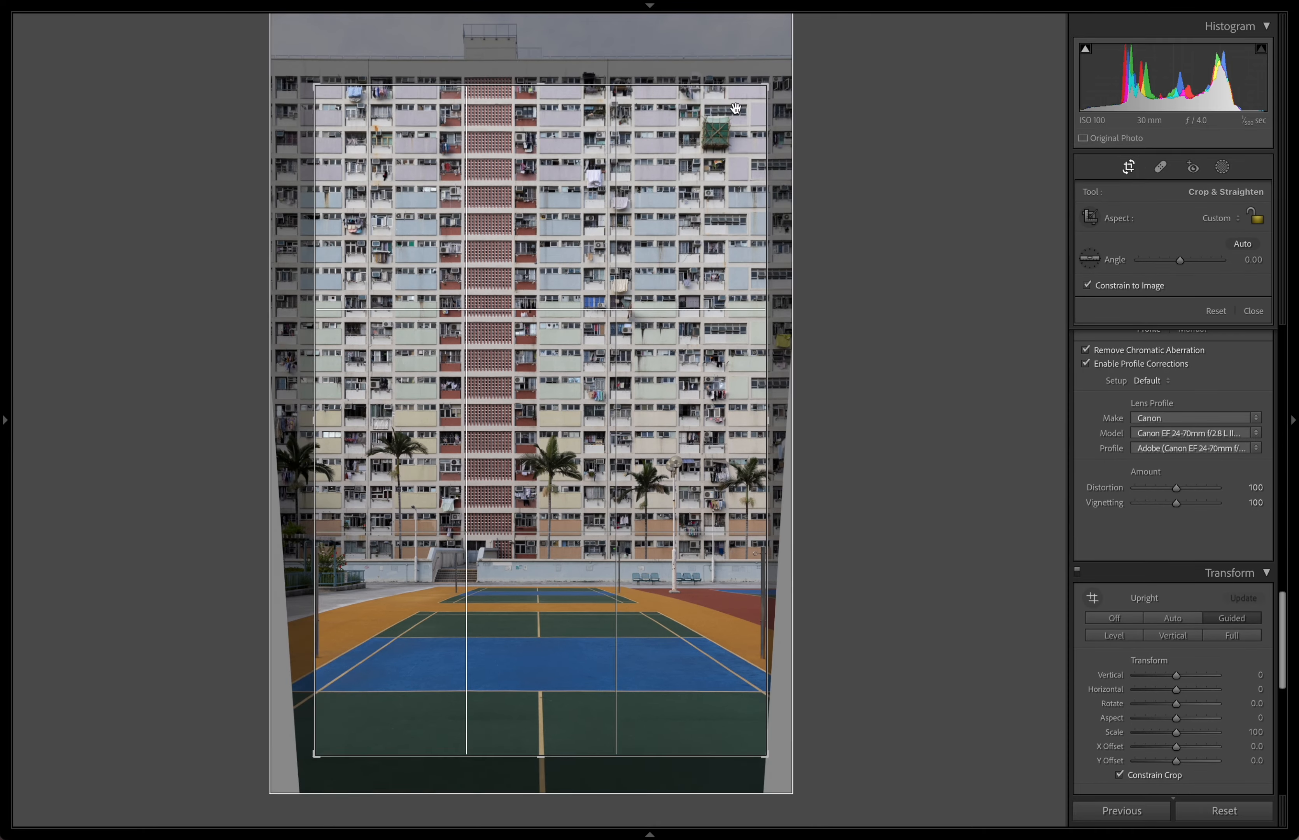
drag(767, 92, 757, 102)
drag(684, 198, 671, 199)
key(Return)
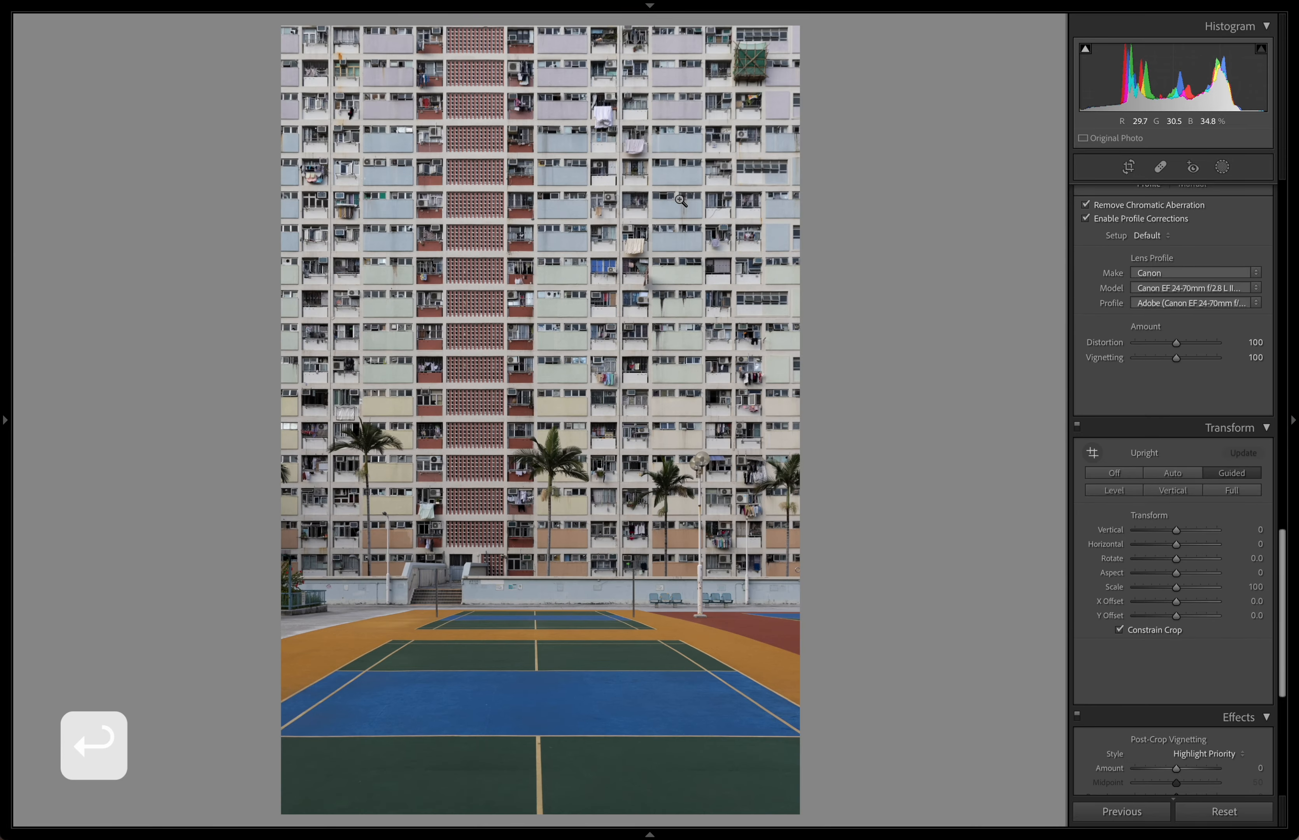
Change the photo's profile to Camera Faithful and raise Exposure to +0.52.
scroll(1189, 371, up, 10)
click(1155, 240)
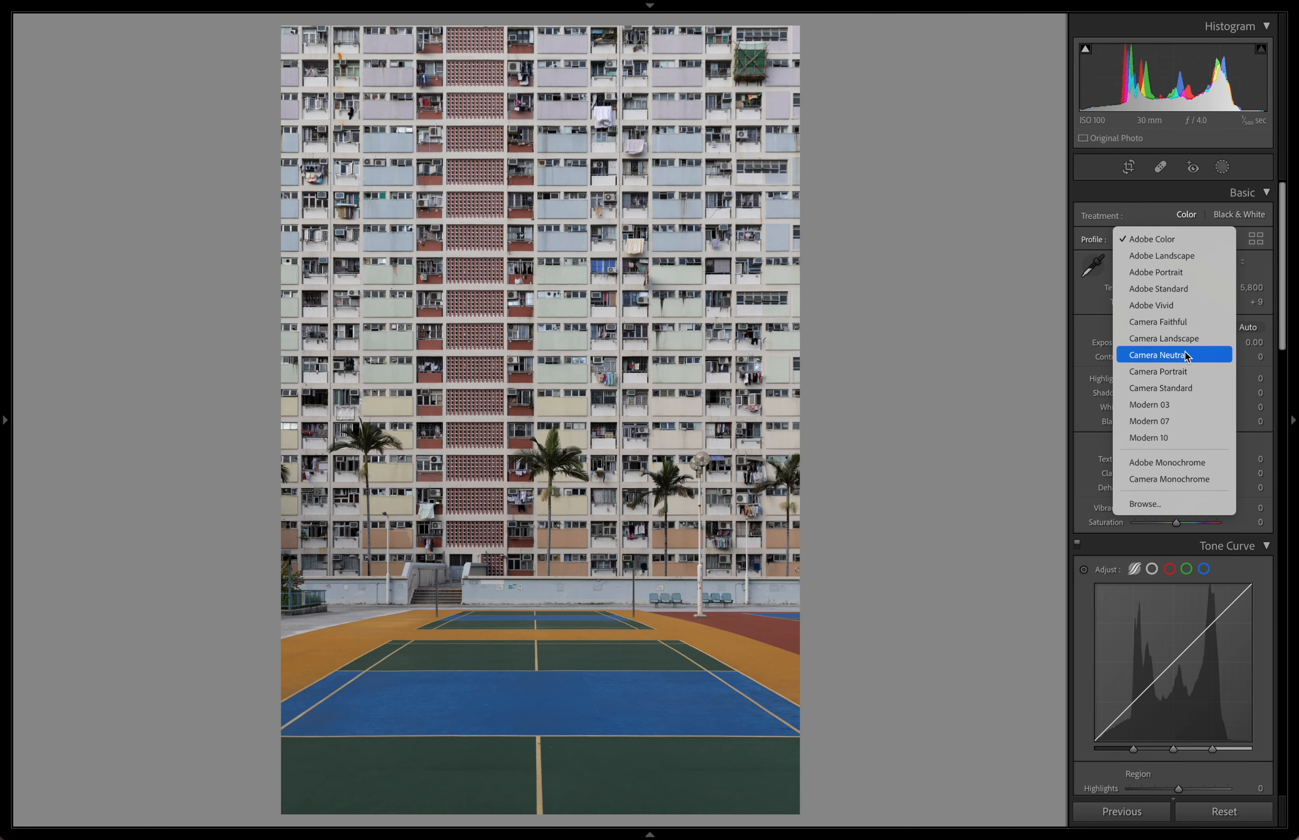
click(1185, 321)
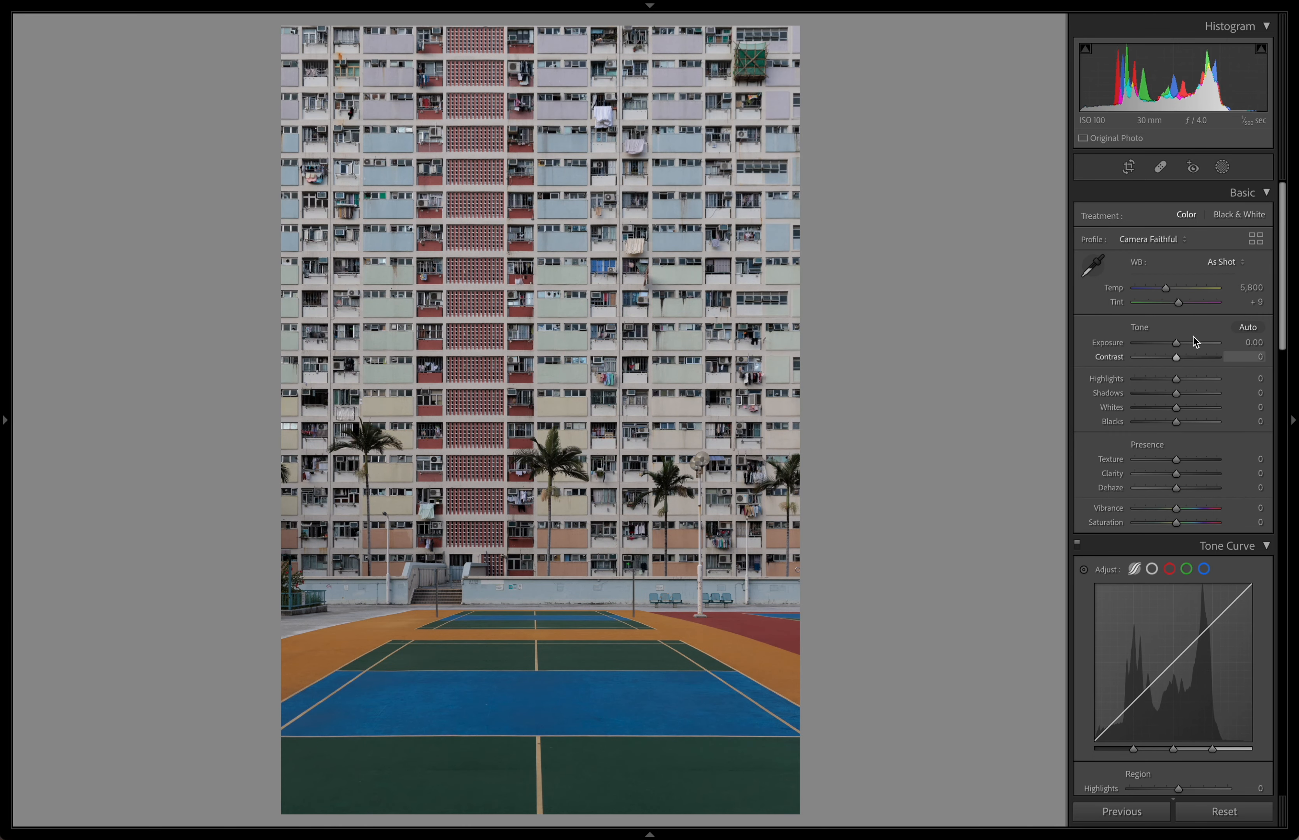
drag(1173, 94, 1192, 92)
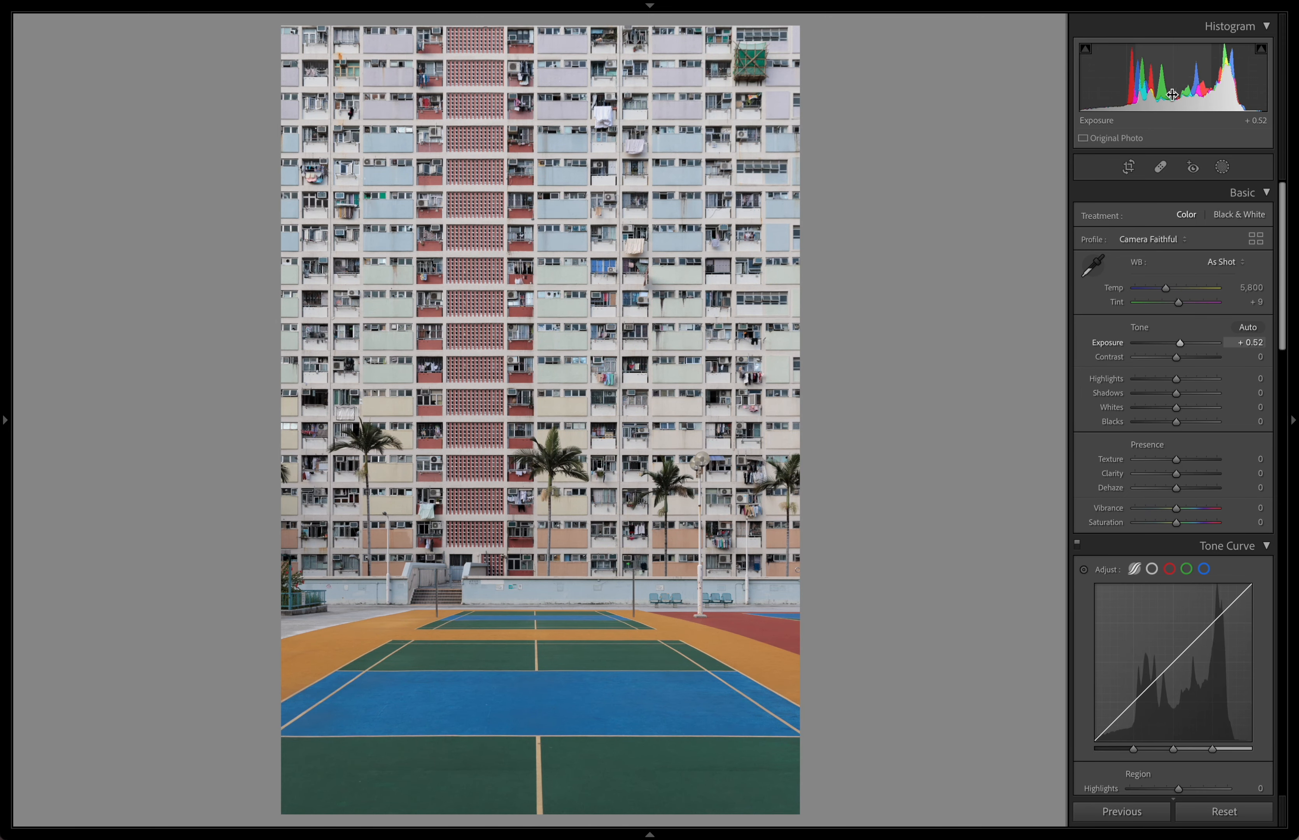
Set the tone curve's Highlights to +9 and Shadows to -20, and raise Vibrance to +50.
scroll(1201, 353, down, 2)
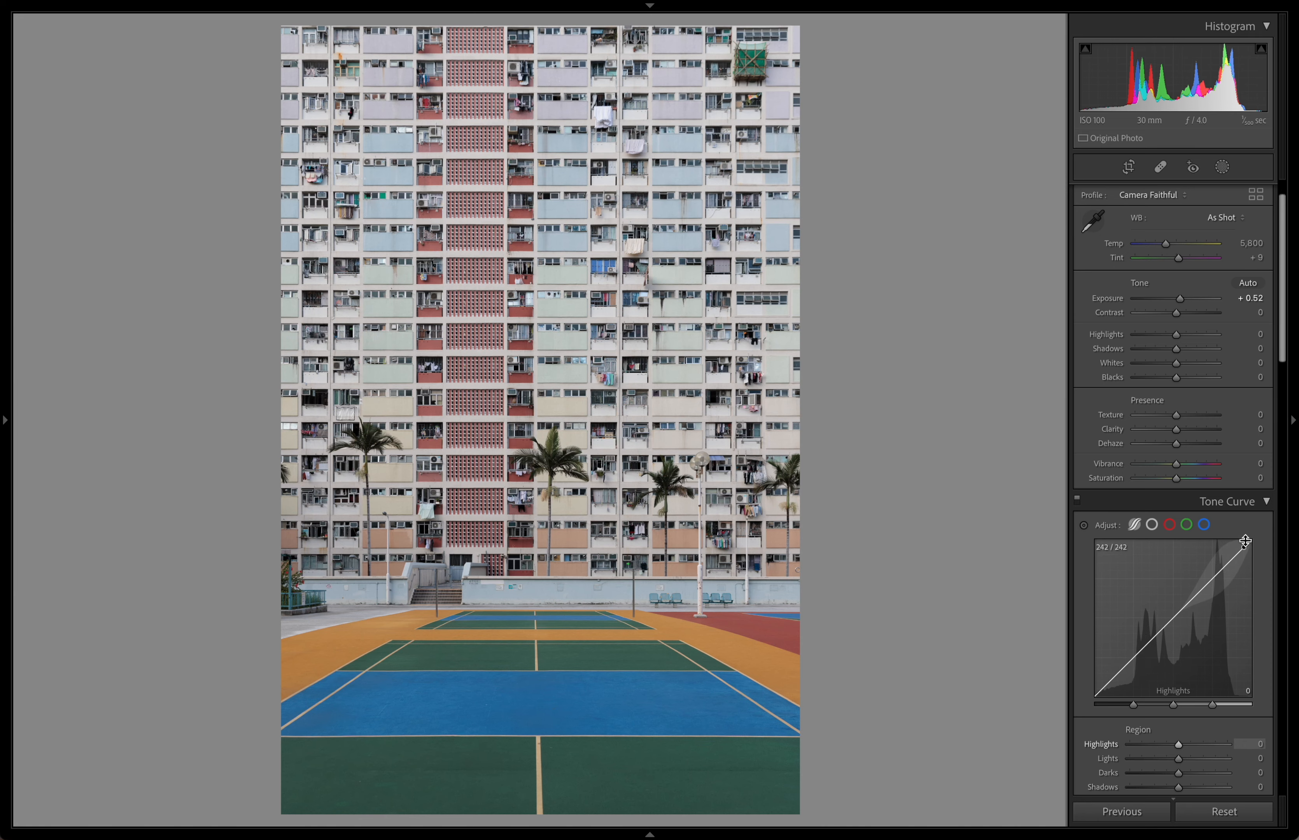
drag(1212, 567, 1211, 563)
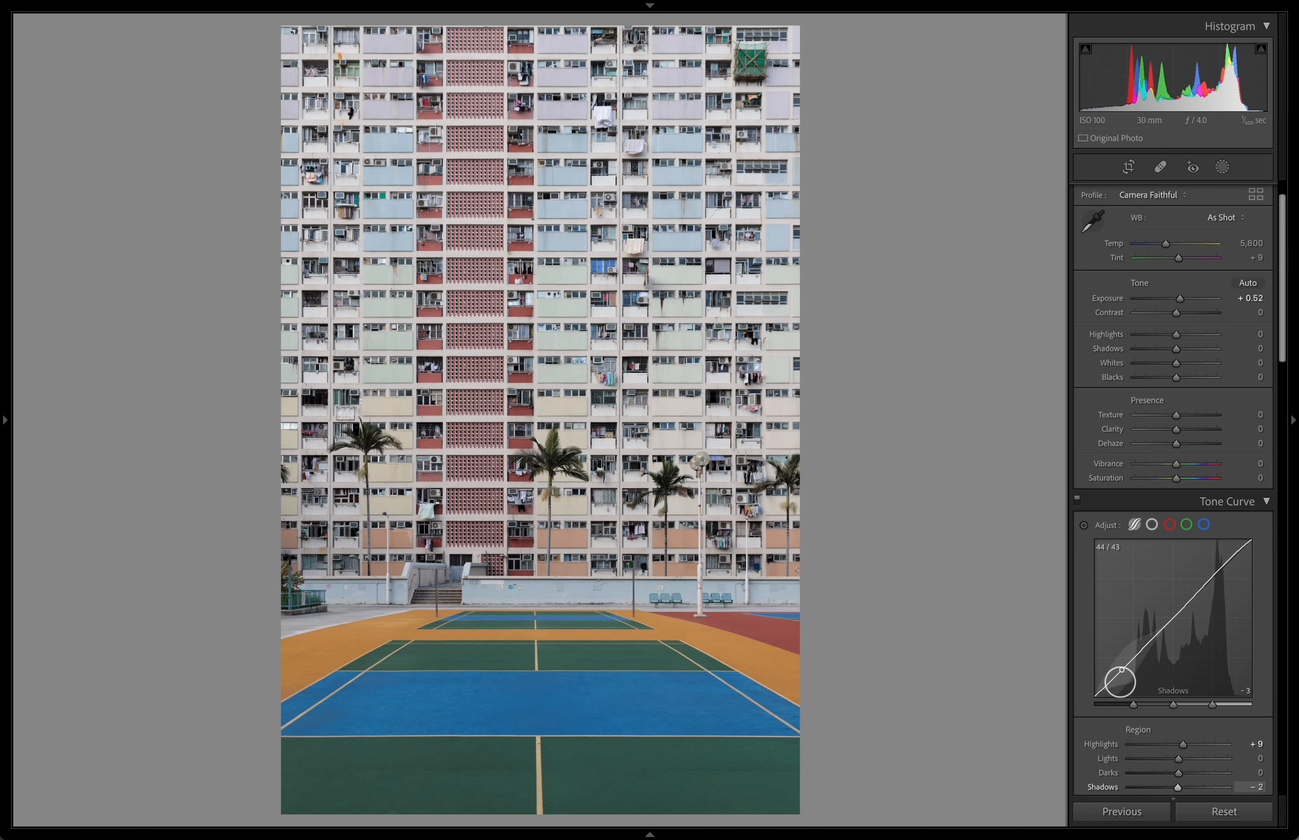
drag(1120, 681, 1121, 691)
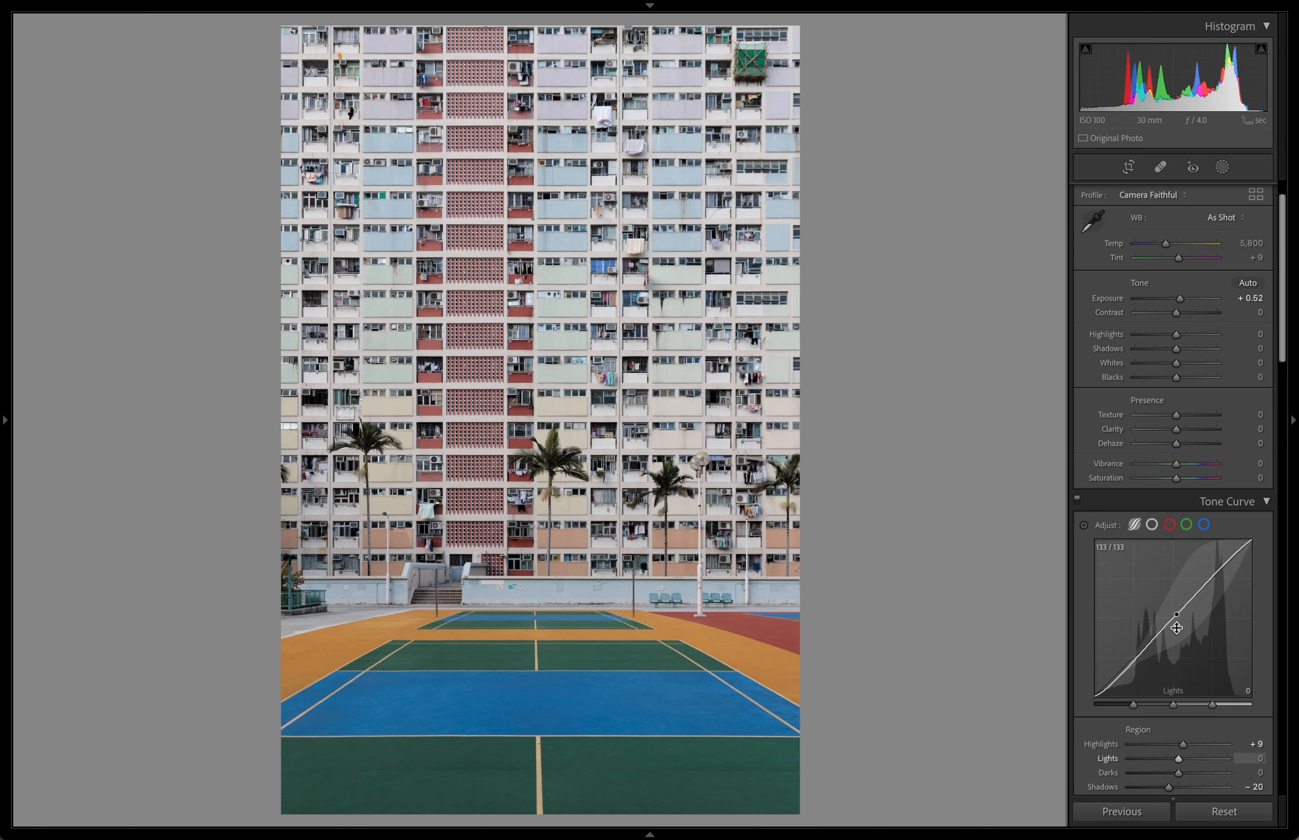
drag(1178, 464, 1200, 464)
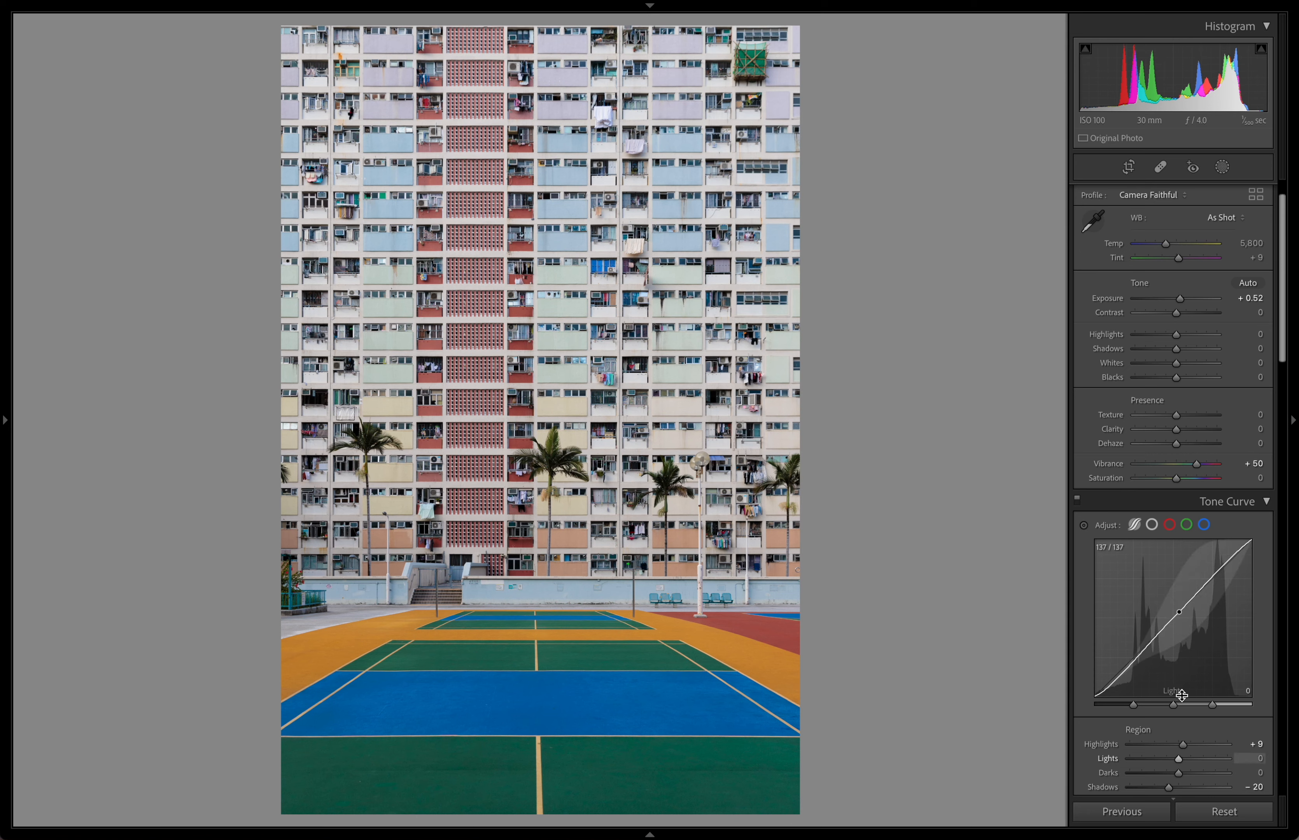
Adjust the Purple and Green saturation in the HSL colour controls.
scroll(1179, 697, down, 10)
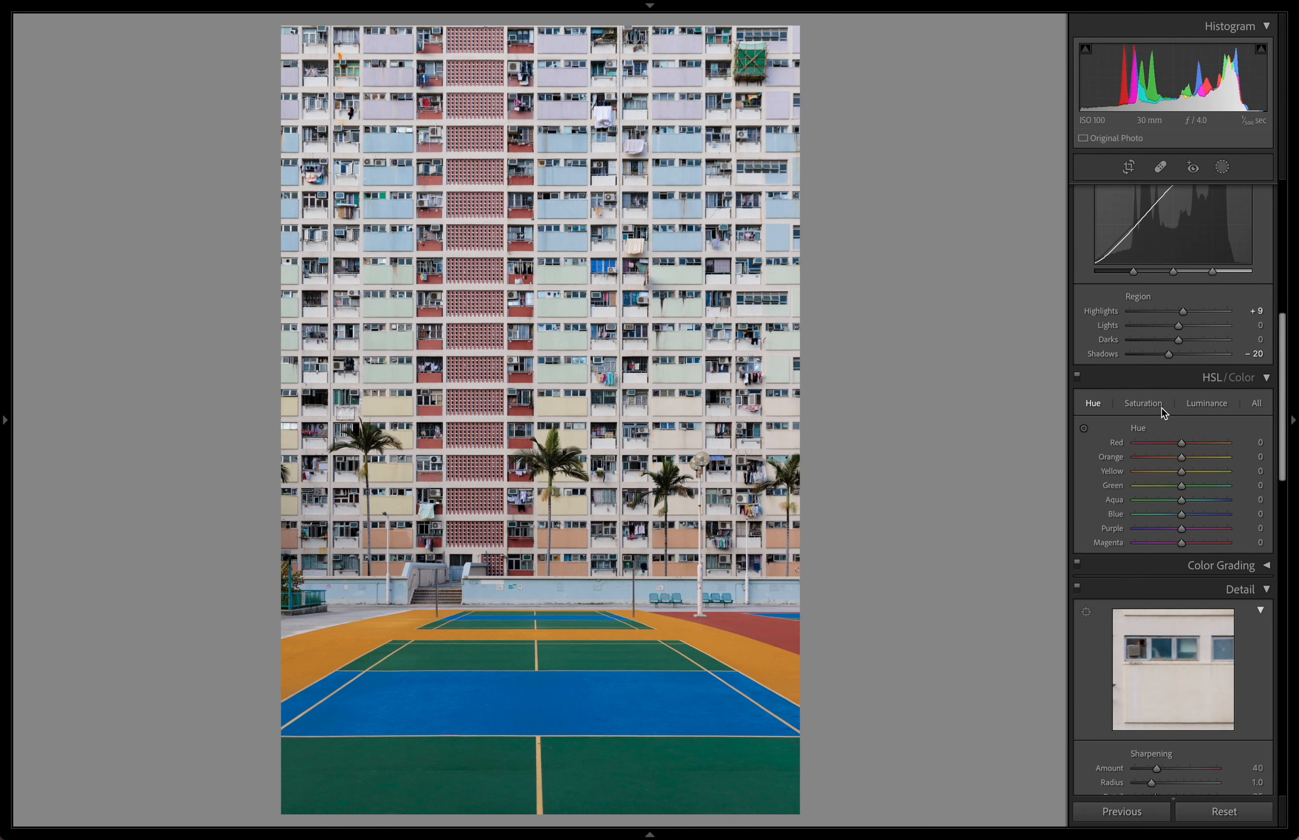
click(1157, 406)
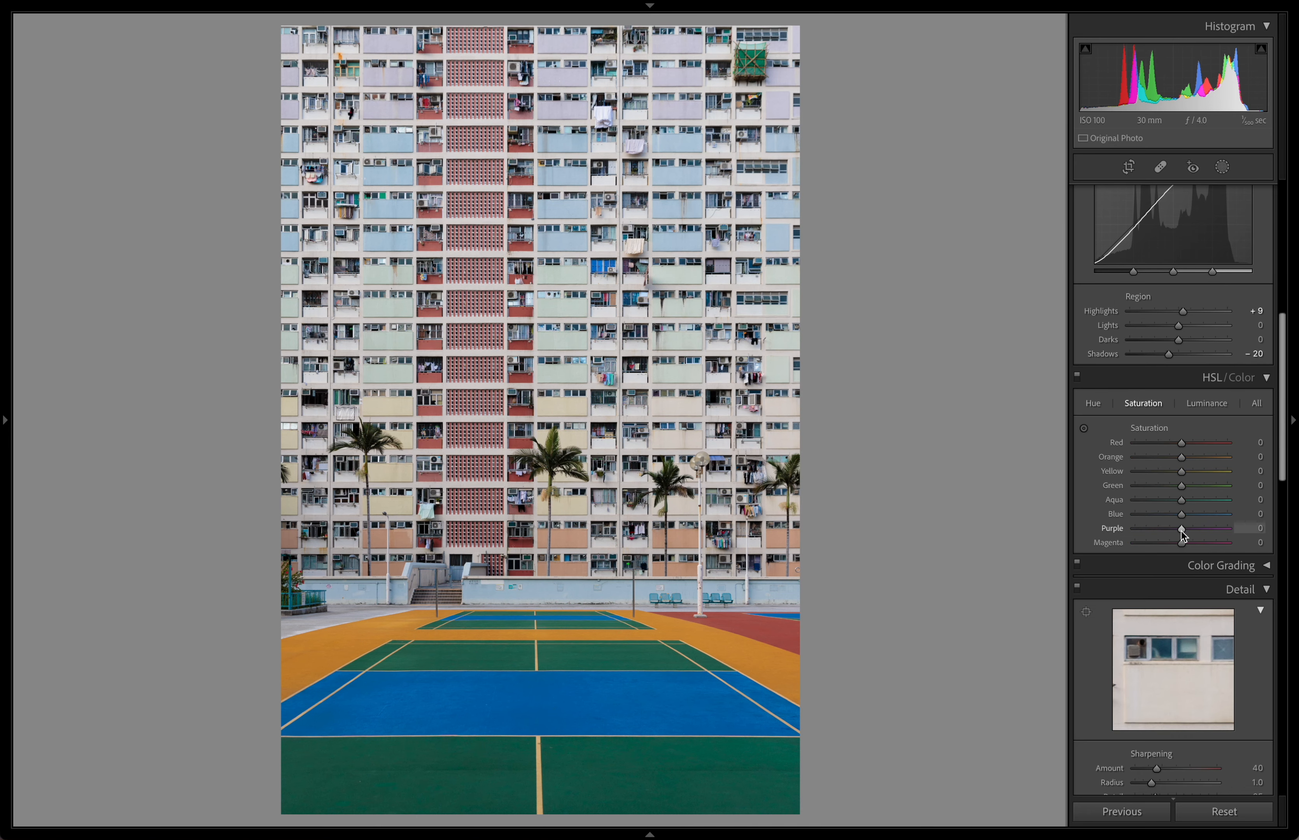
drag(1180, 529, 1166, 568)
mouse_move(1181, 487)
mouse_down()
mouse_move(1200, 498)
mouse_move(1158, 513)
mouse_move(1196, 502)
mouse_up()
scroll(1213, 597, down, 10)
Set Saturation +8, Clarity +11 and Dehaze +12, with Highlights -35, Shadows +81 and Whites +39.
scroll(1198, 647, up, 10)
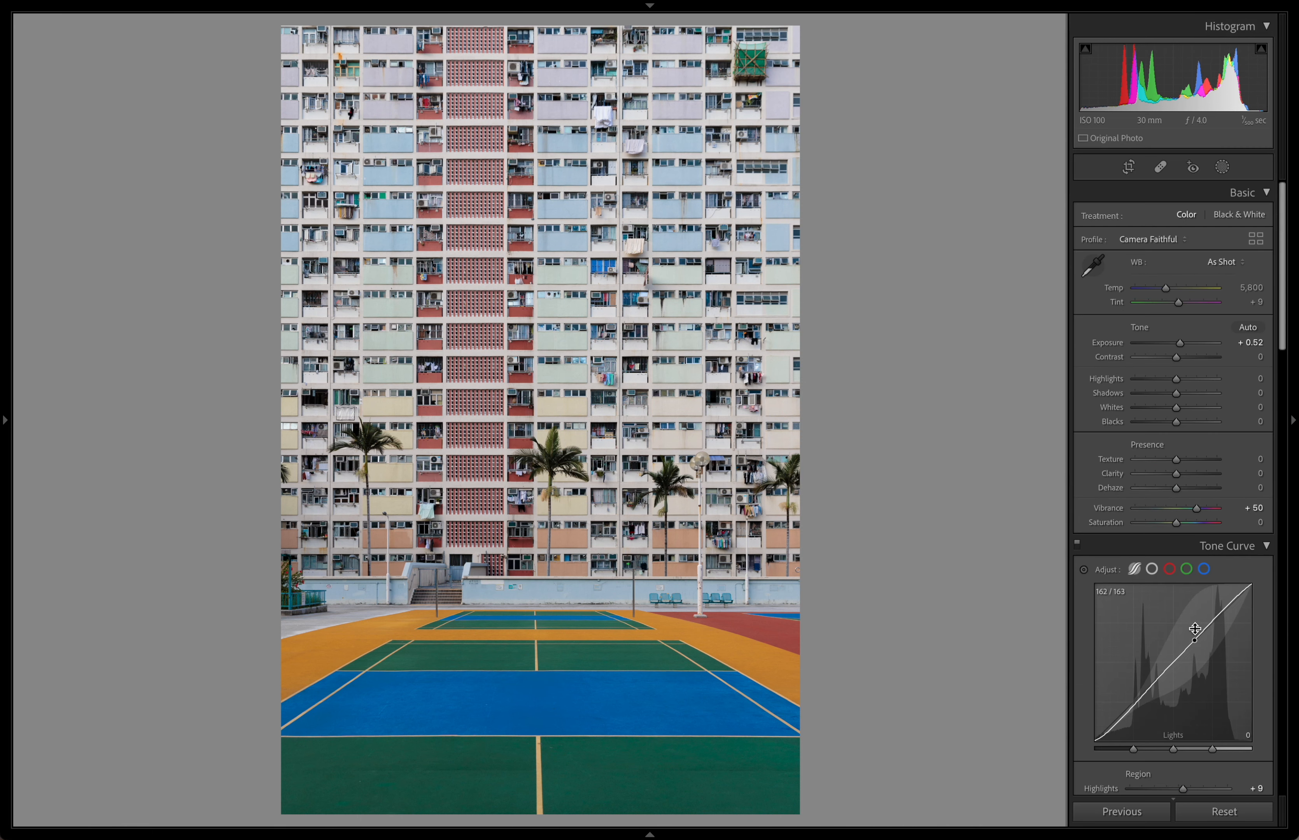
drag(1184, 527, 1185, 488)
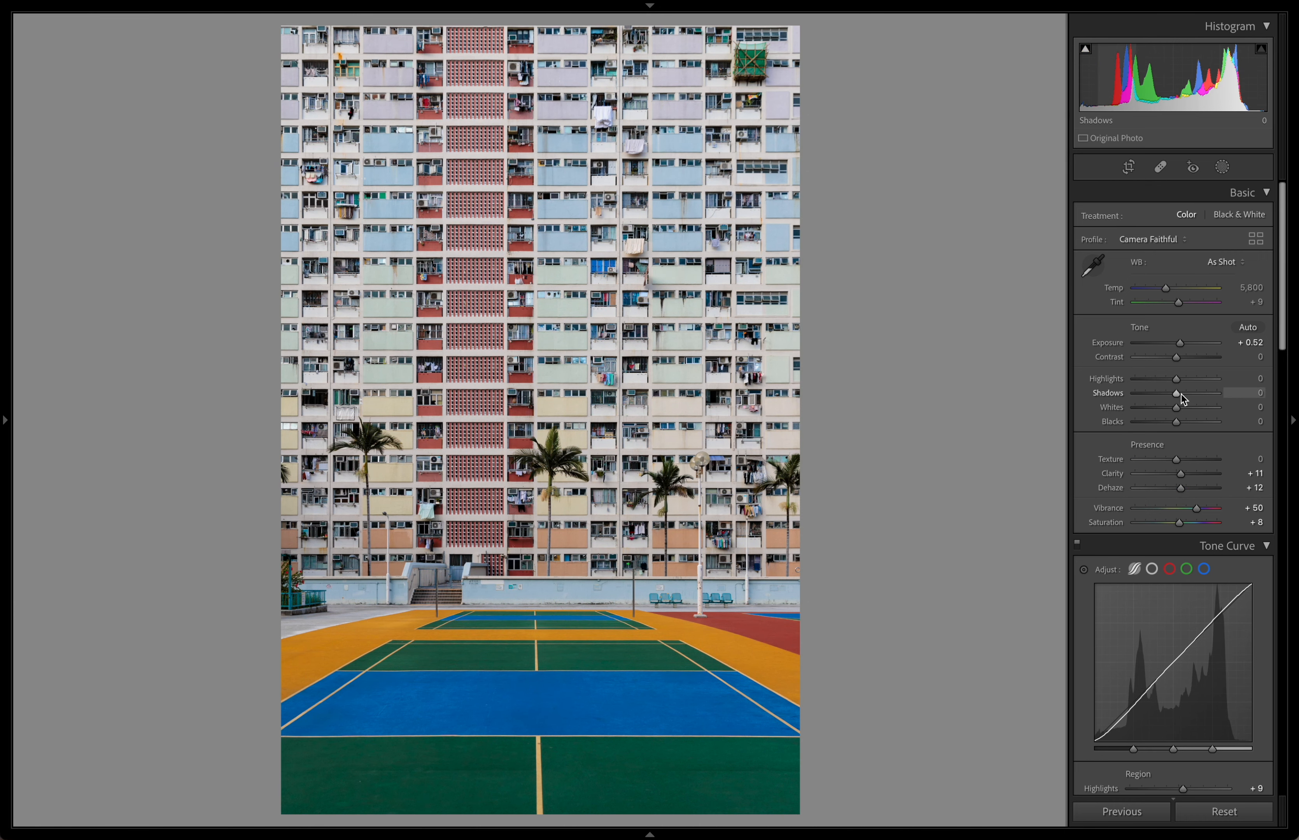
mouse_move(1181, 393)
mouse_down()
mouse_move(1214, 394)
mouse_move(1164, 380)
mouse_move(1194, 410)
mouse_up()
Create a linear gradient mask covering the building and fading out at its base above the court.
click(1220, 168)
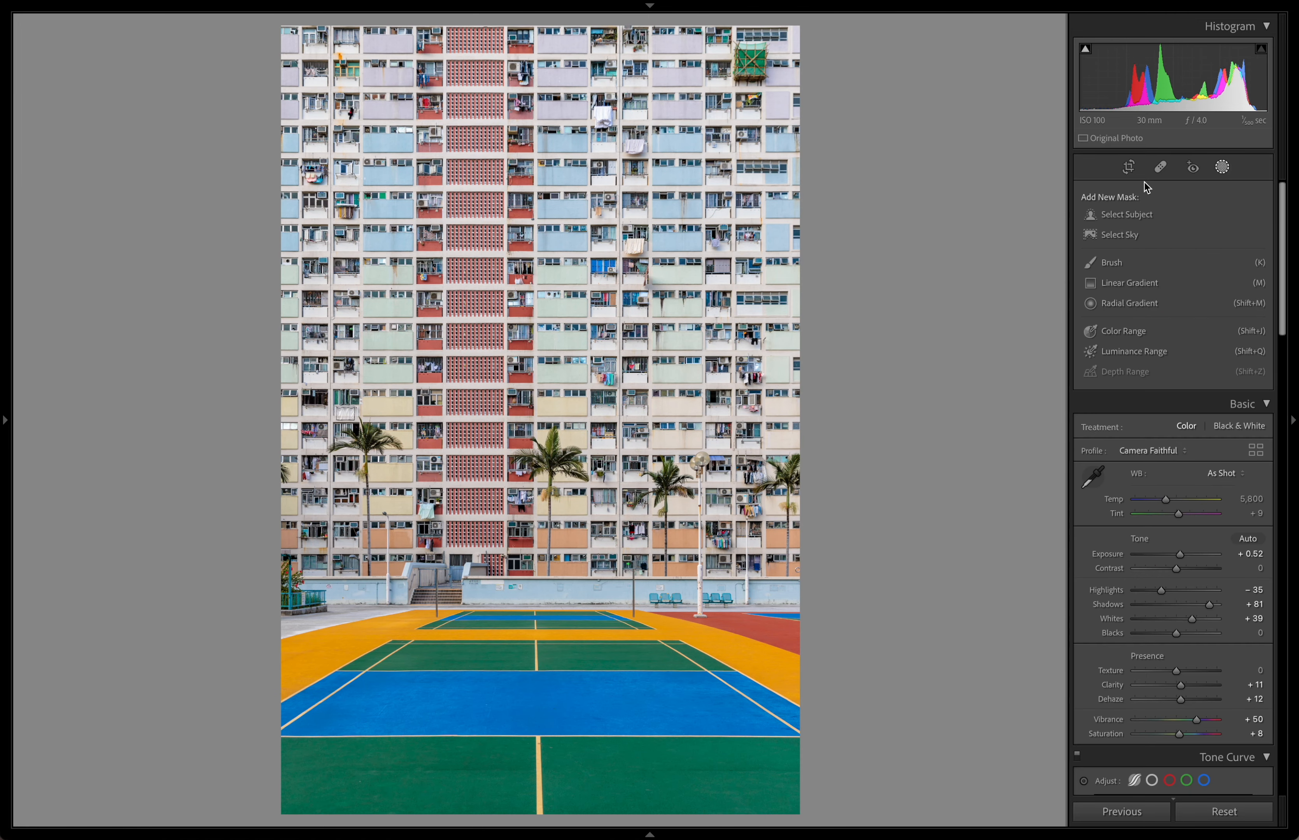
click(1129, 283)
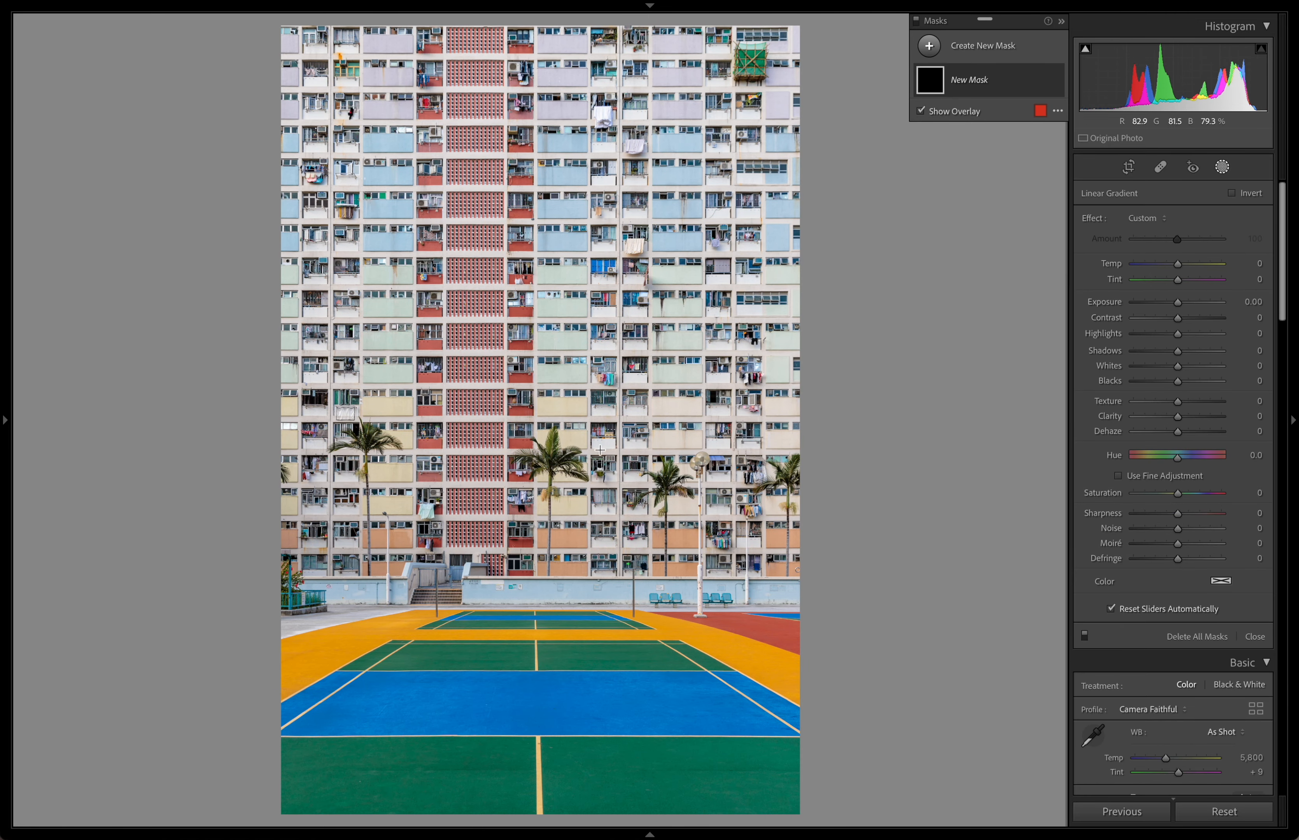
drag(579, 456, 578, 607)
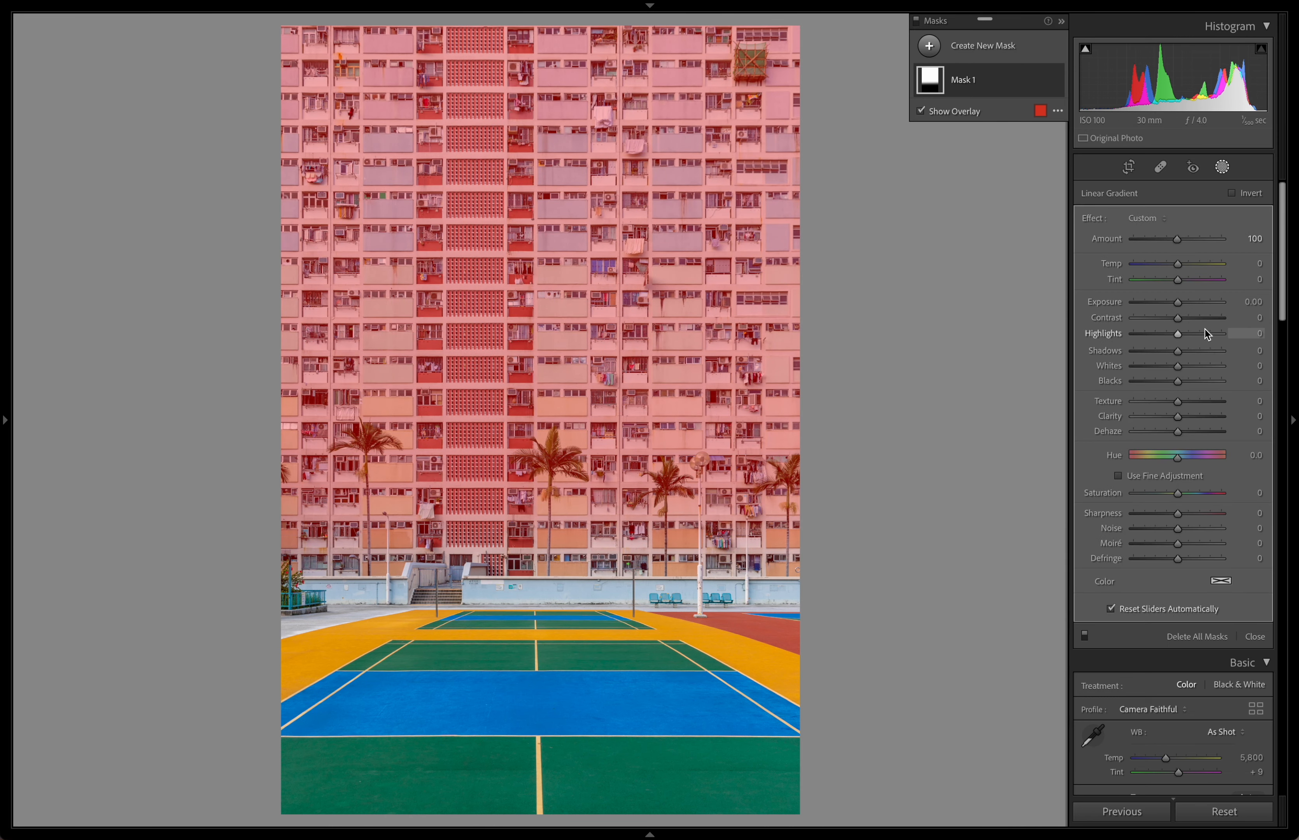
Set the building mask's Contrast to 41 and Saturation to 70, fine-tune its temperature, and finish masking.
click(1200, 319)
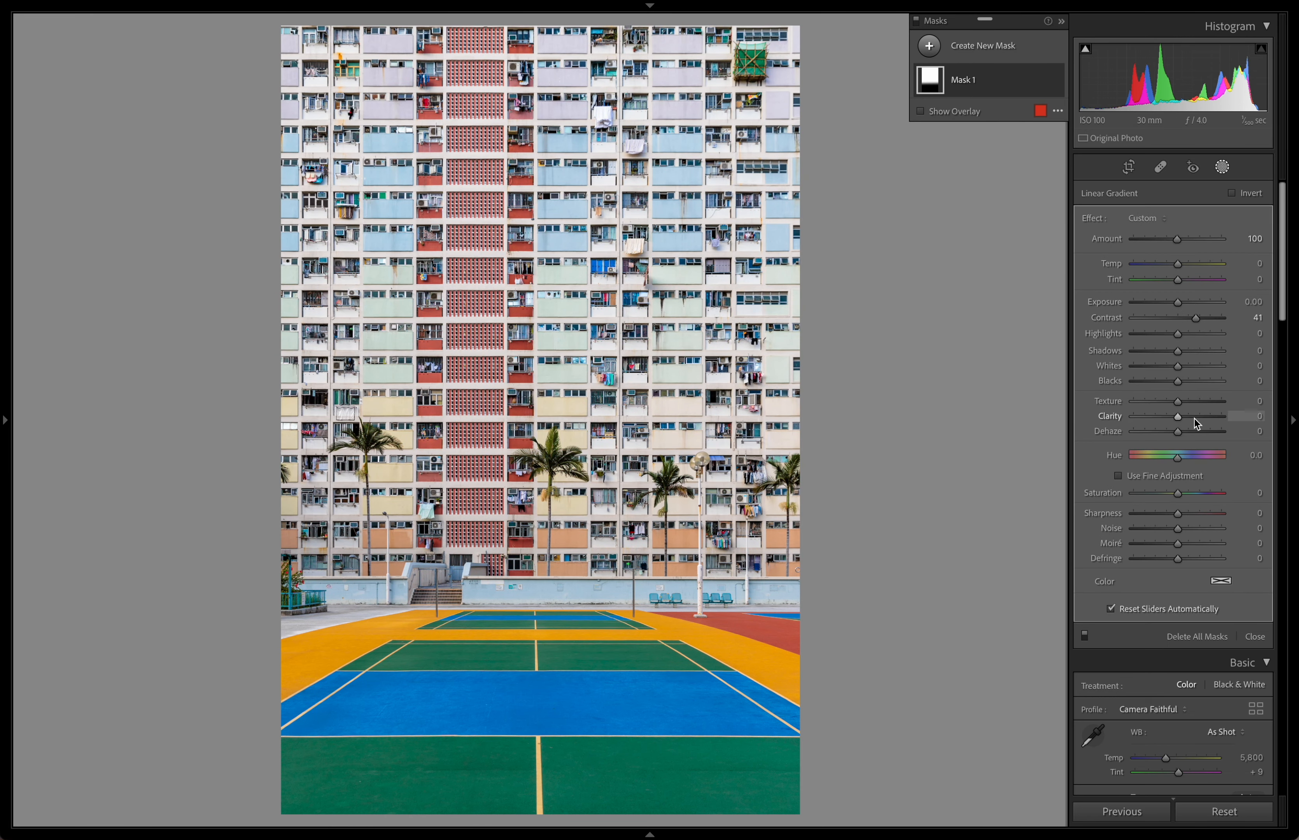
click(1197, 493)
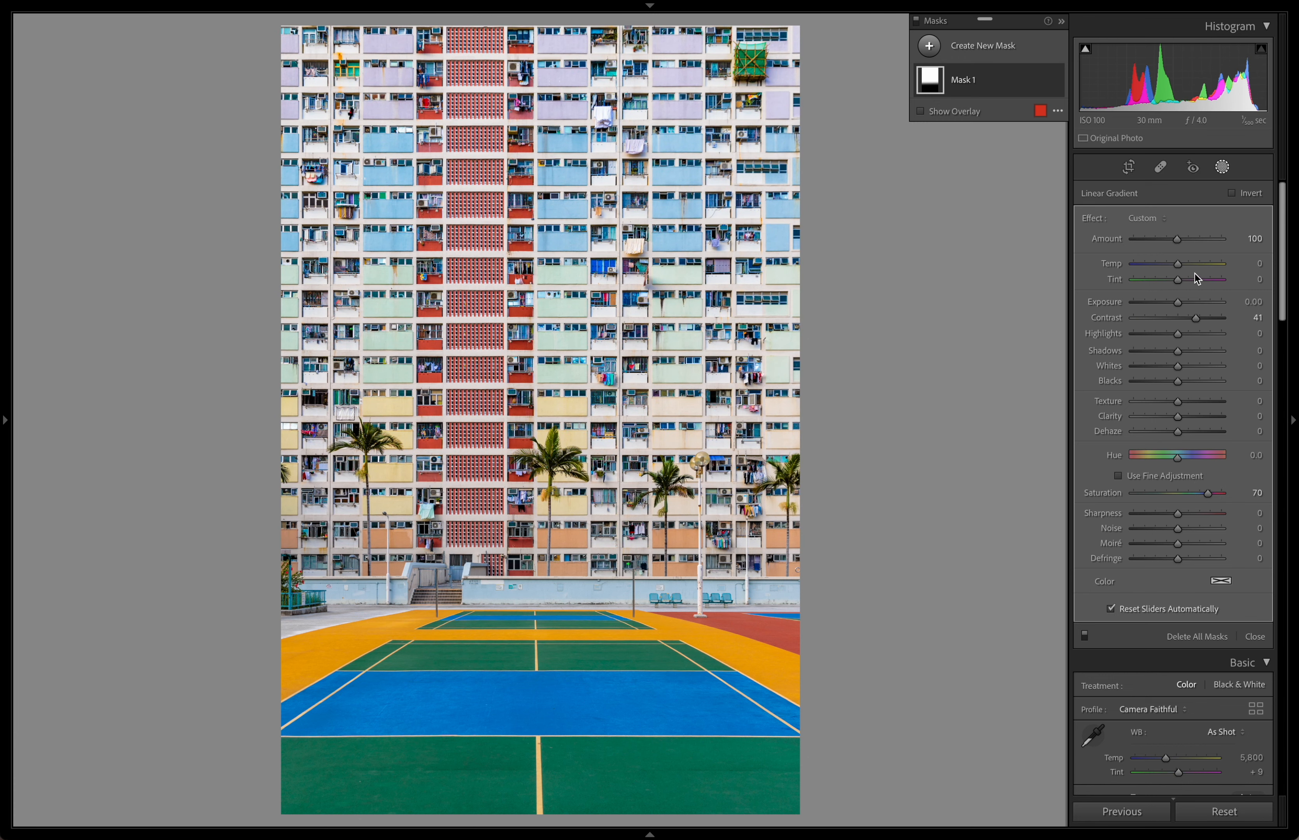
drag(1182, 268, 1179, 267)
click(1254, 636)
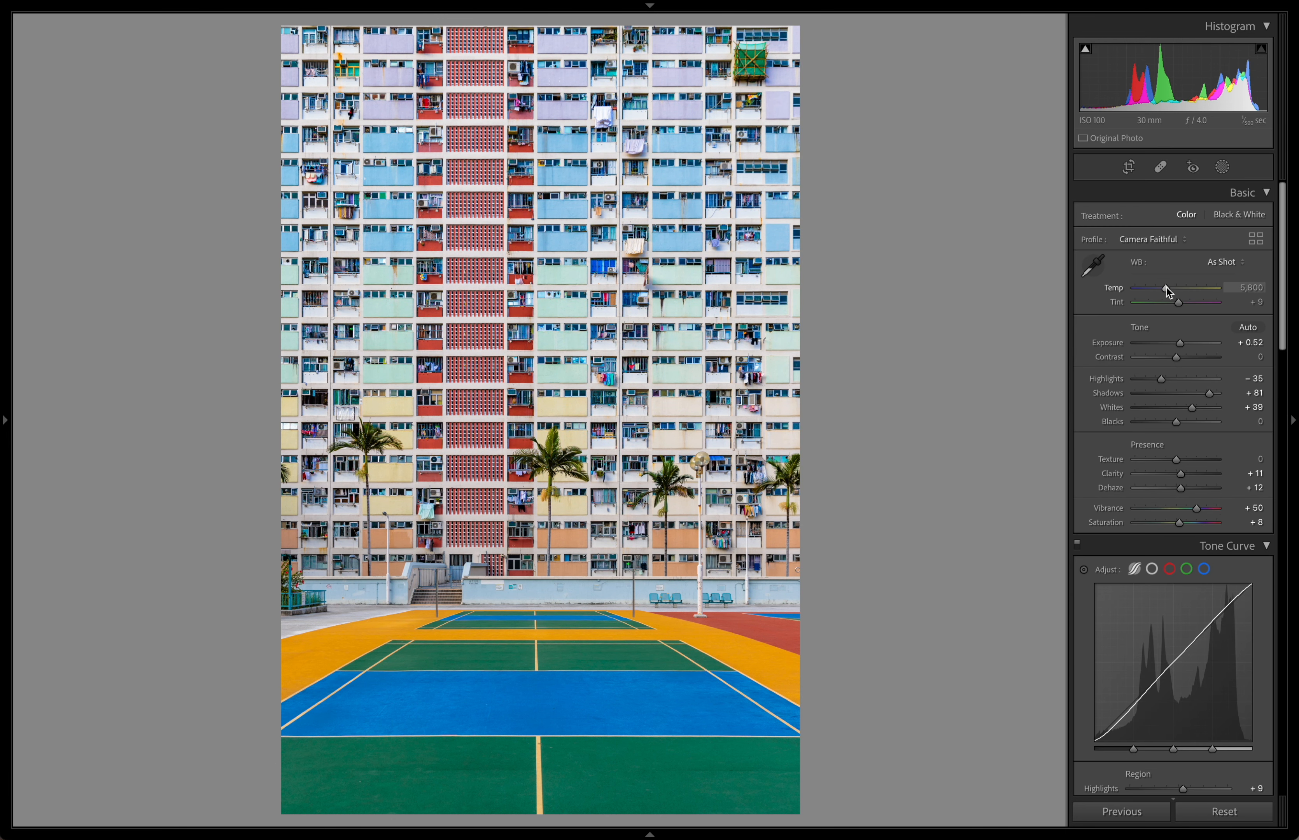
Set the photo's Exposure to +0.65, Contrast to +14 and Highlights to -88.
key(backslash)
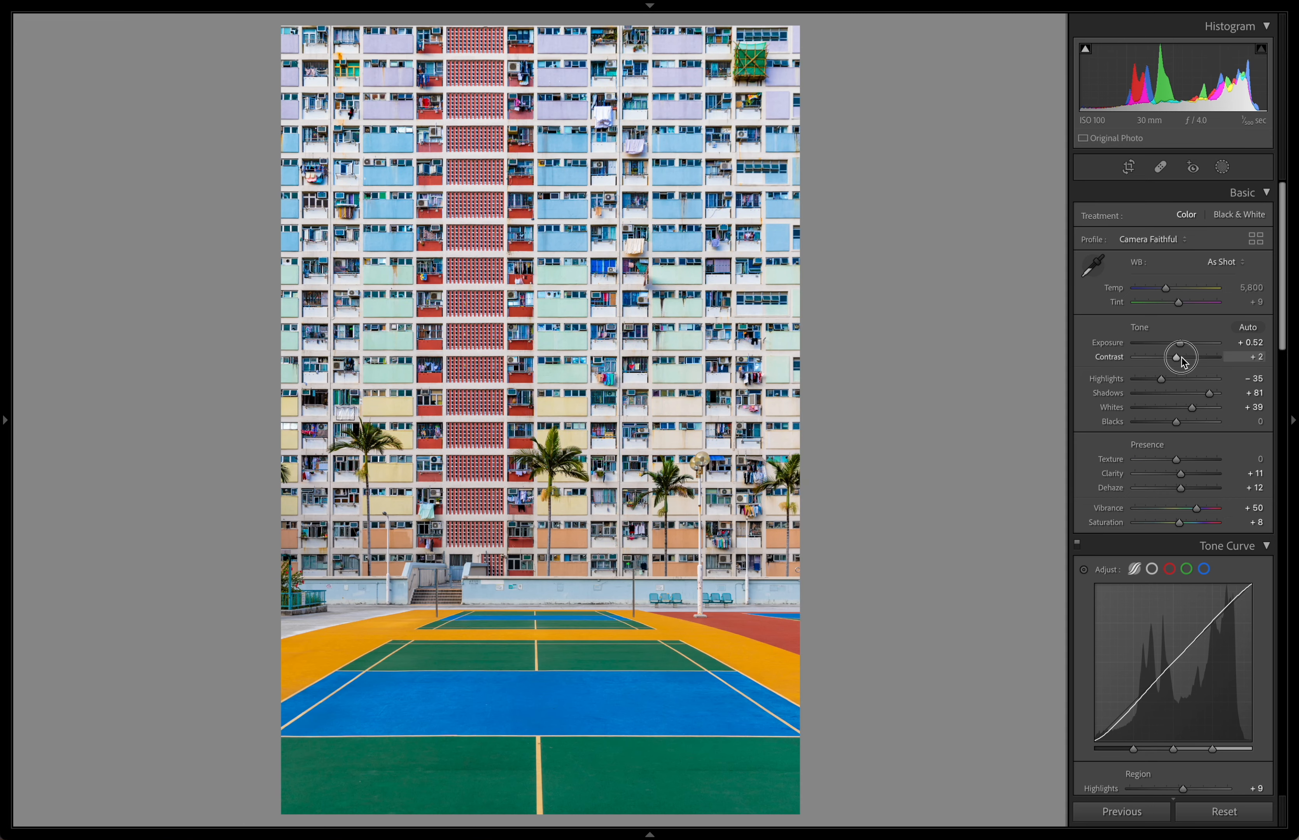
drag(1181, 357, 1140, 387)
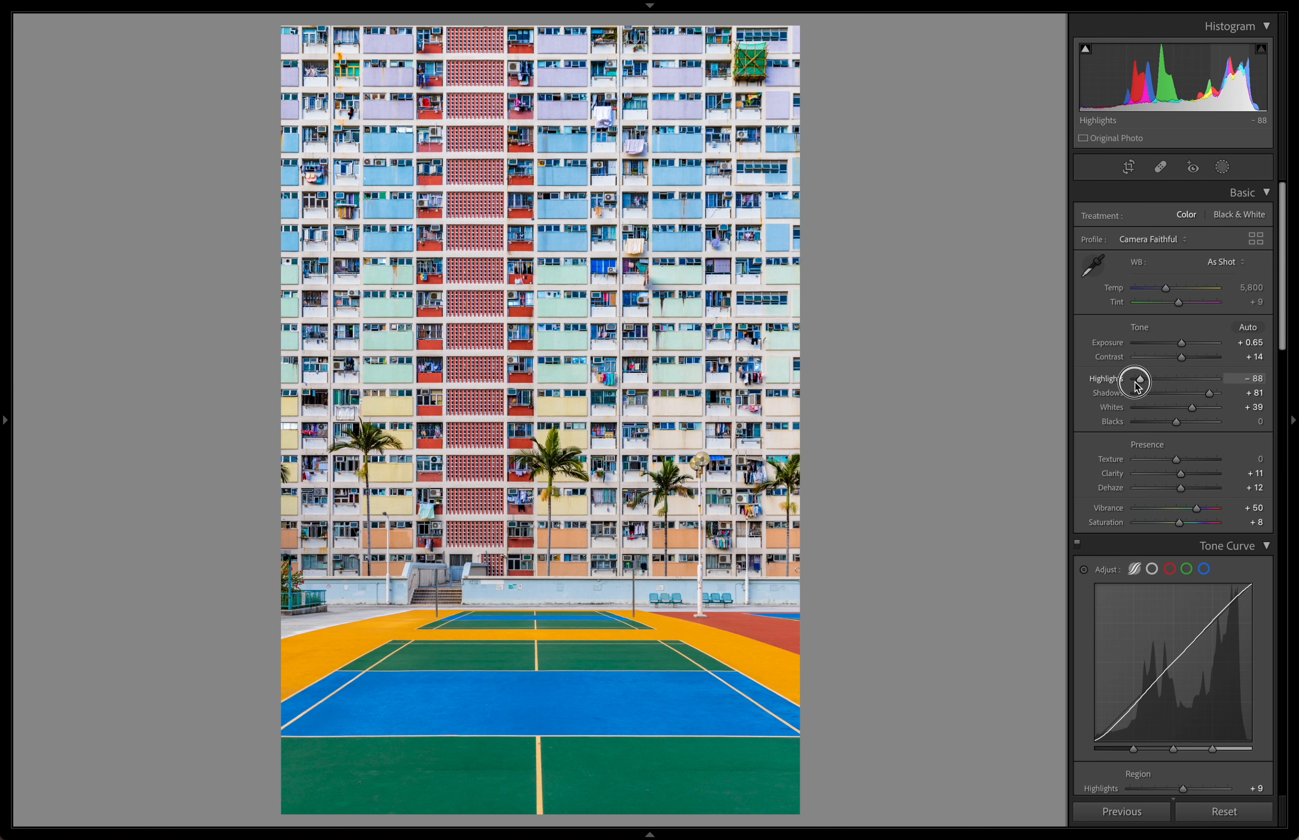
Lower the Orange saturation to -6, and set the Orange hue to -4, Yellow hue to -10 and Blue hue to -7.
scroll(1215, 636, down, 6)
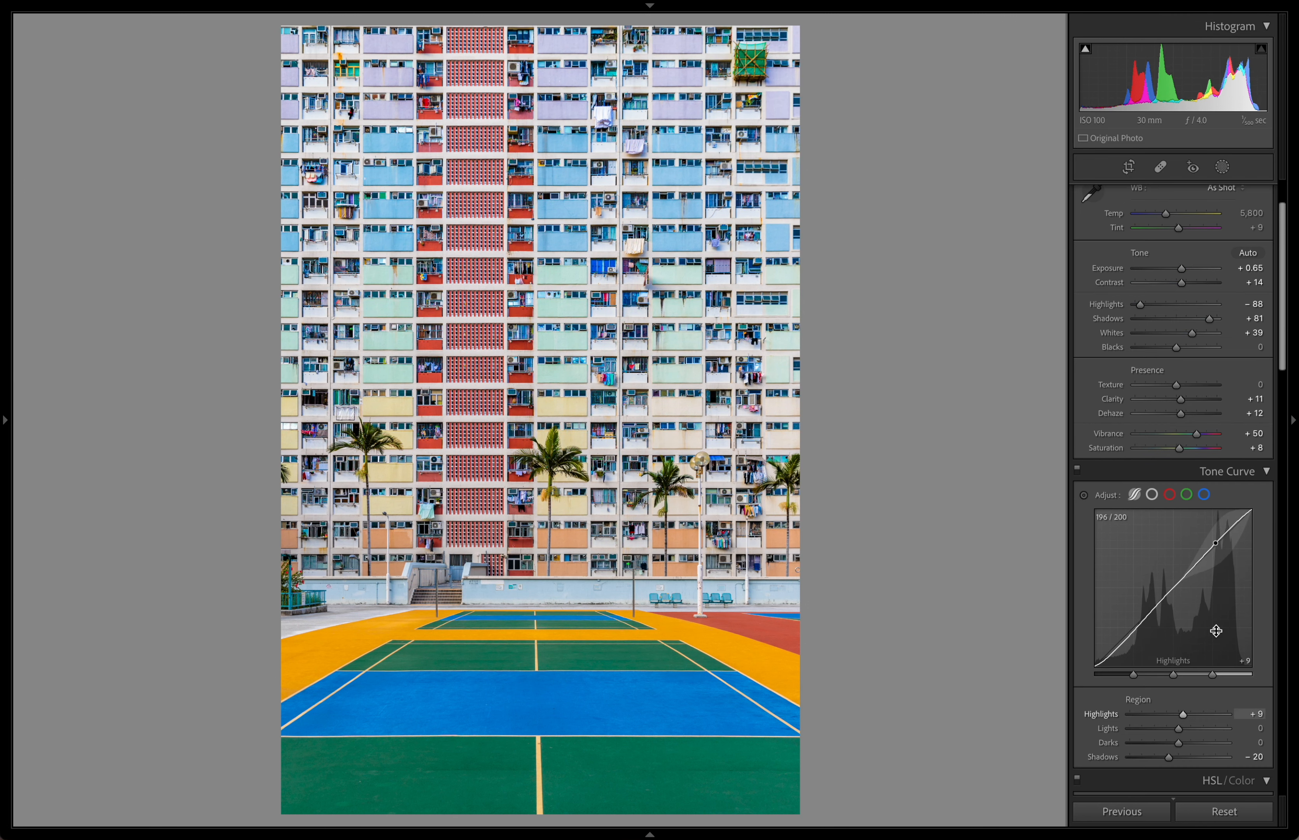
mouse_move(1180, 585)
mouse_down()
mouse_move(1195, 593)
mouse_move(1138, 604)
mouse_move(1275, 591)
mouse_move(1169, 603)
mouse_move(1192, 608)
mouse_move(1185, 586)
mouse_move(1137, 570)
mouse_move(1195, 577)
mouse_move(1177, 589)
mouse_up()
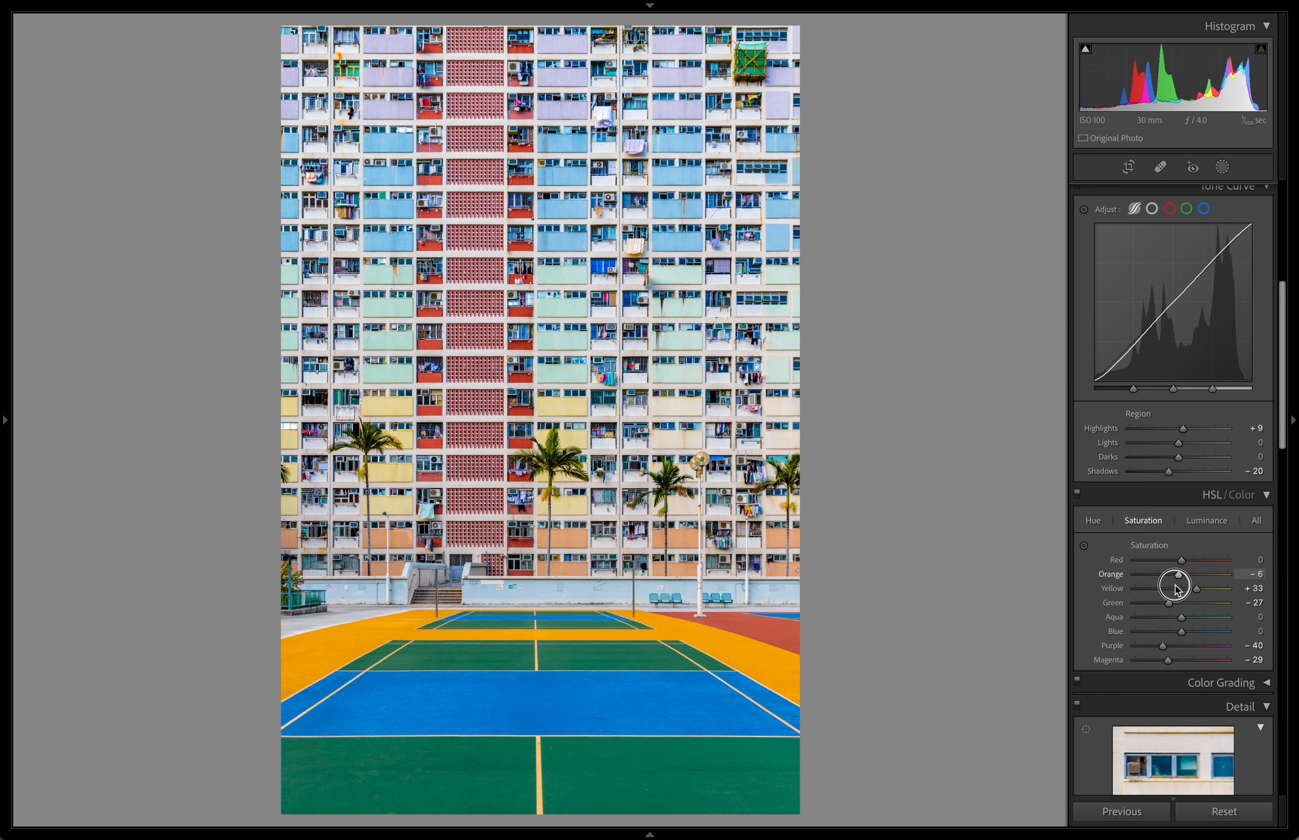
click(1095, 522)
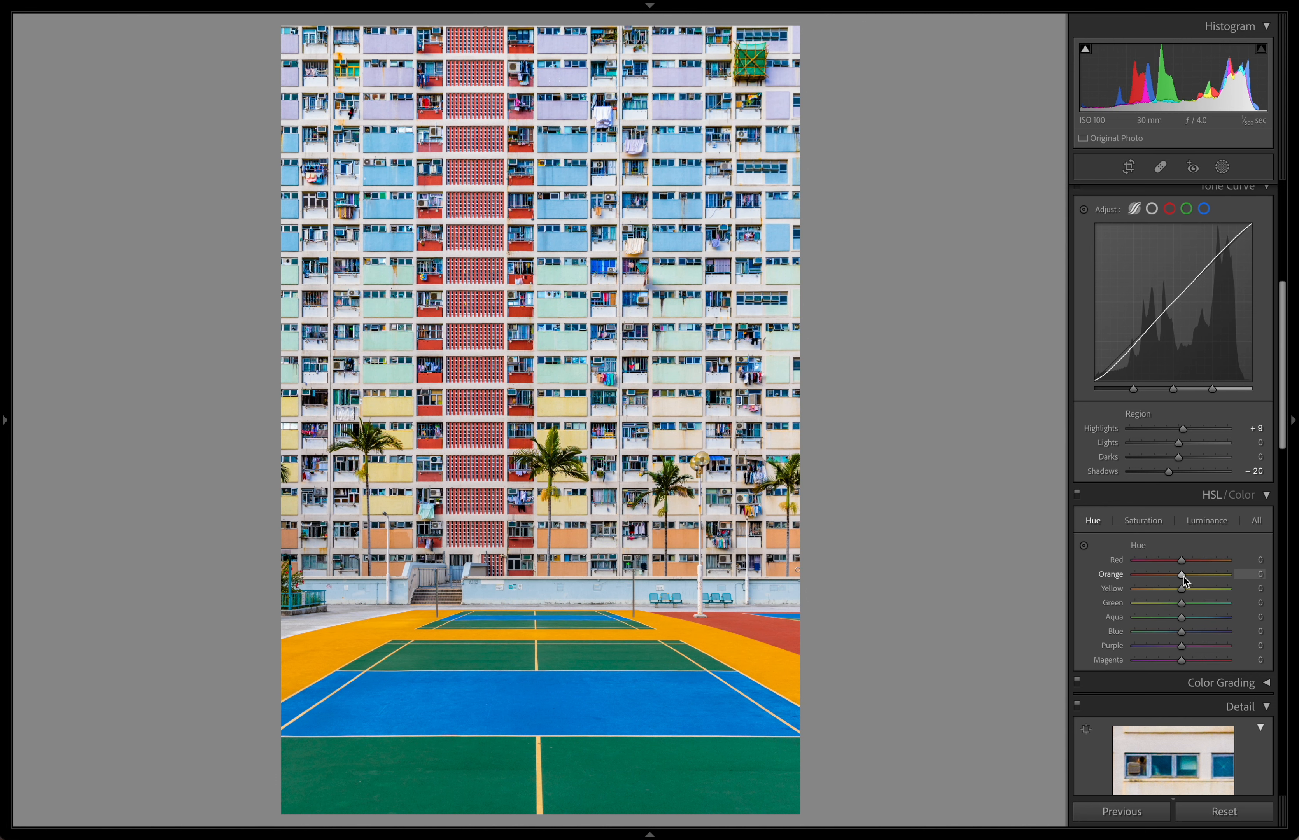
mouse_move(1183, 594)
mouse_down()
mouse_move(1200, 586)
mouse_move(1145, 594)
mouse_move(1192, 593)
mouse_move(1167, 603)
mouse_move(1181, 607)
mouse_move(1155, 579)
mouse_move(1195, 578)
mouse_move(1180, 581)
mouse_up()
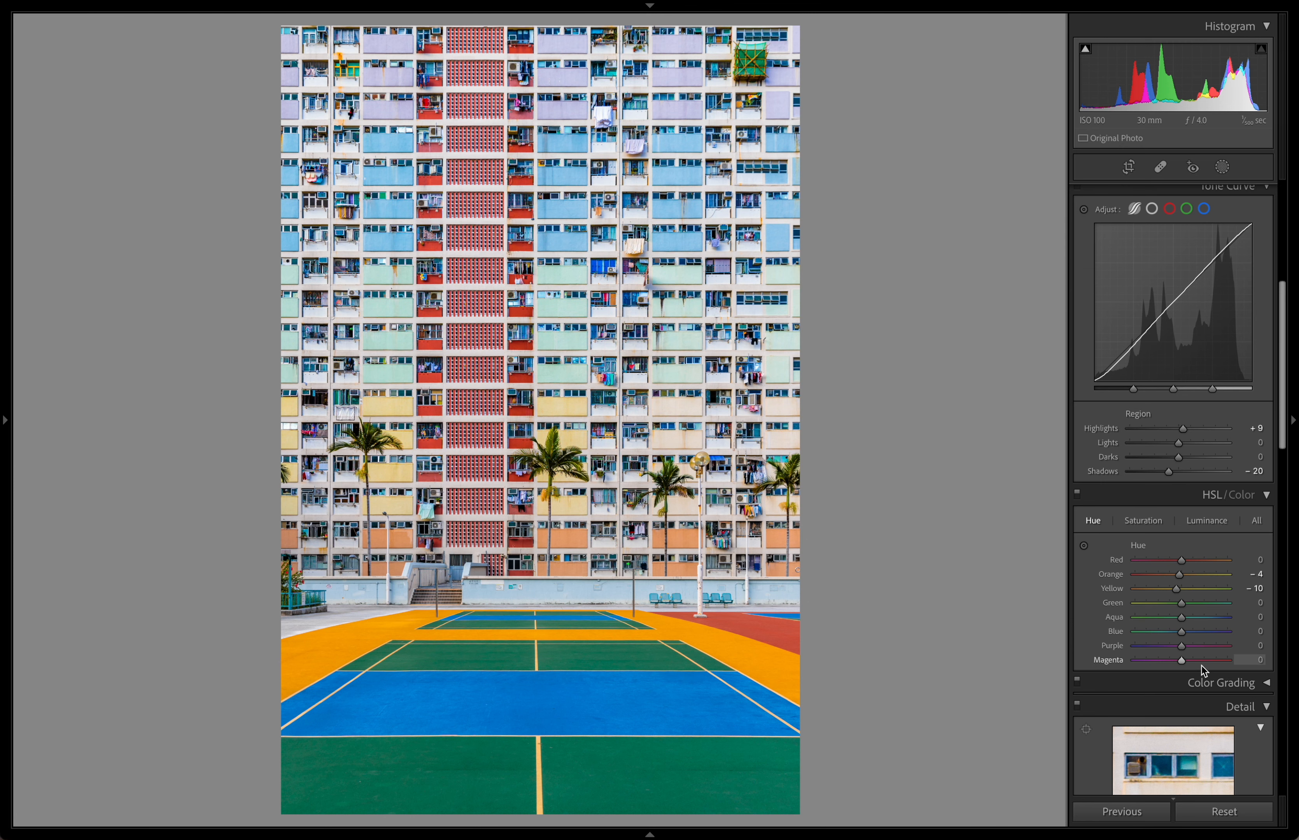
mouse_move(1182, 632)
mouse_down()
mouse_move(1212, 634)
mouse_move(1177, 643)
mouse_move(1205, 646)
mouse_move(1178, 660)
mouse_up()
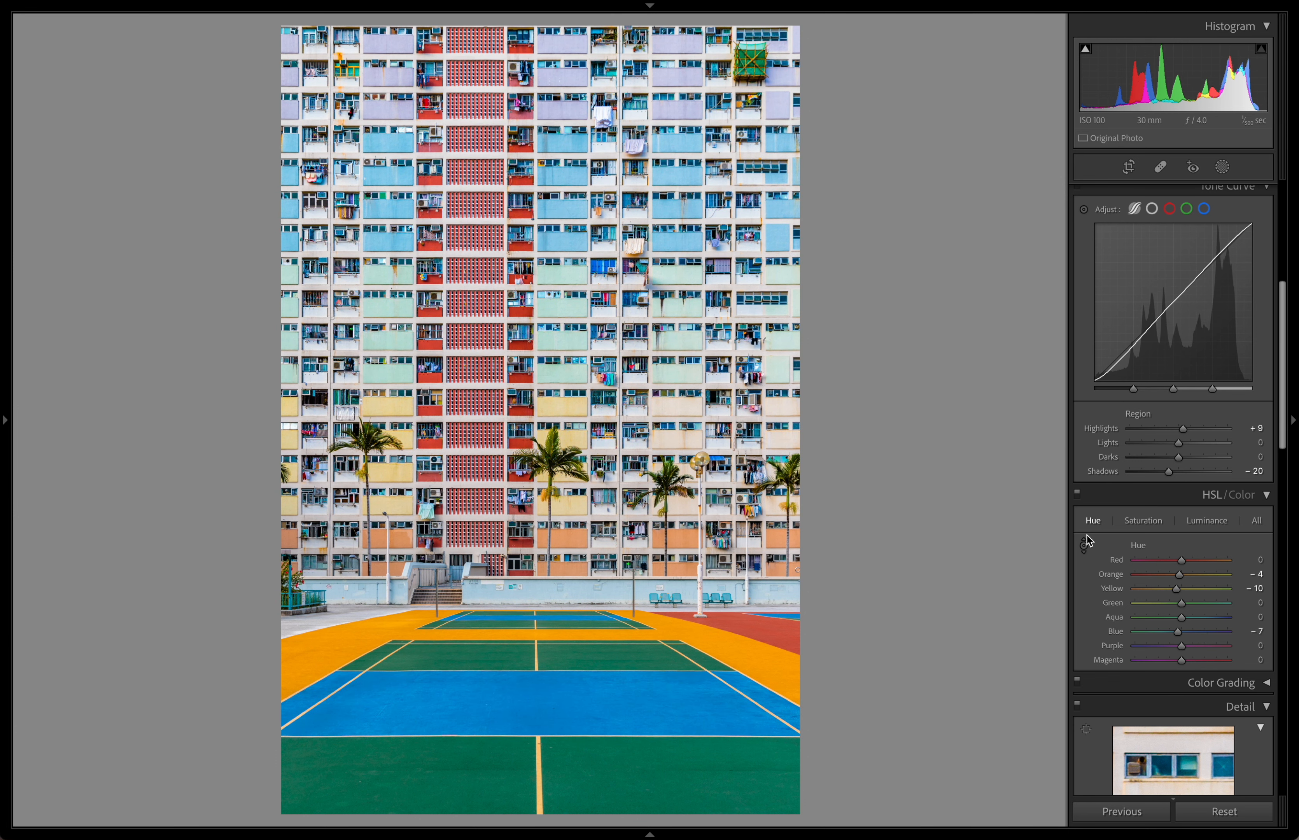
Raise the Green hue and compare the photo with the HSL adjustments switched off and on.
click(1078, 494)
click(1079, 494)
click(1078, 493)
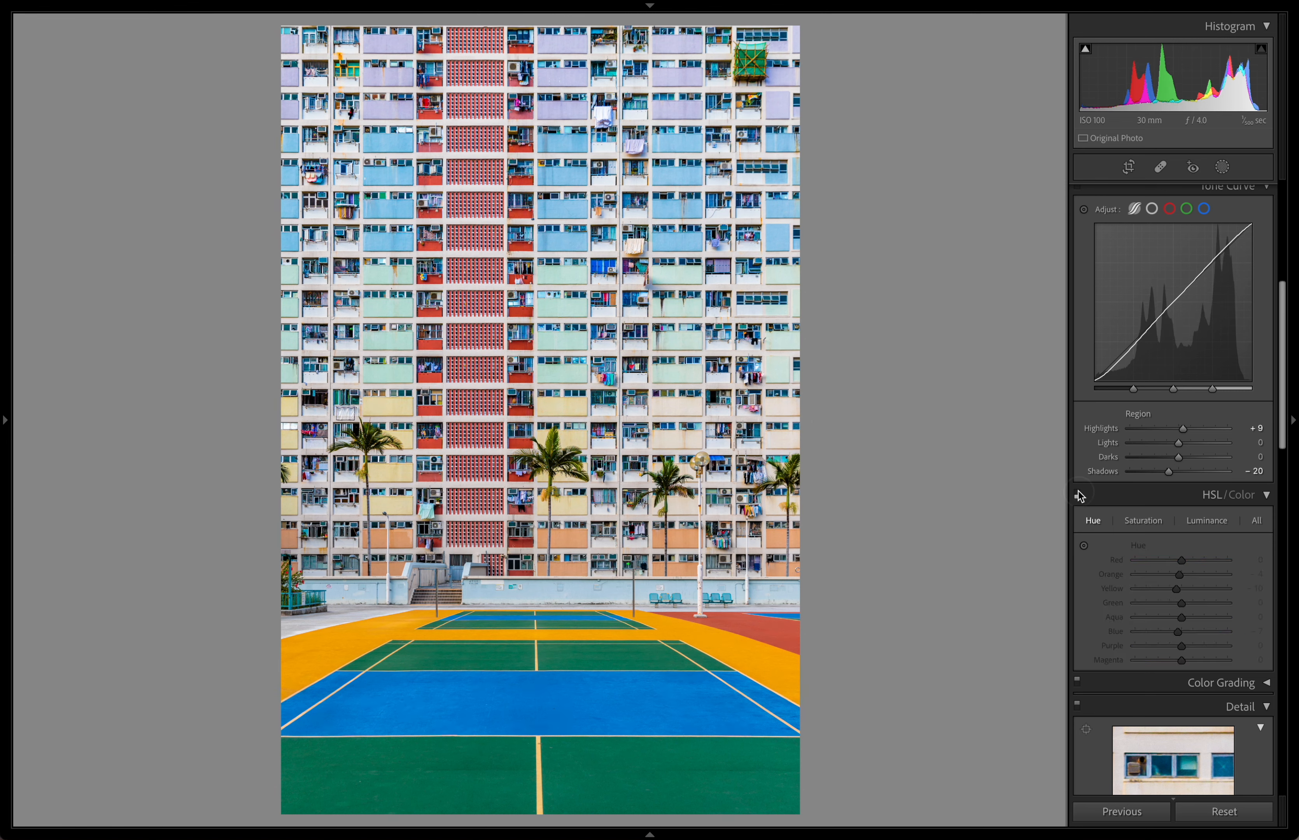
click(1079, 494)
click(1078, 493)
click(1078, 493)
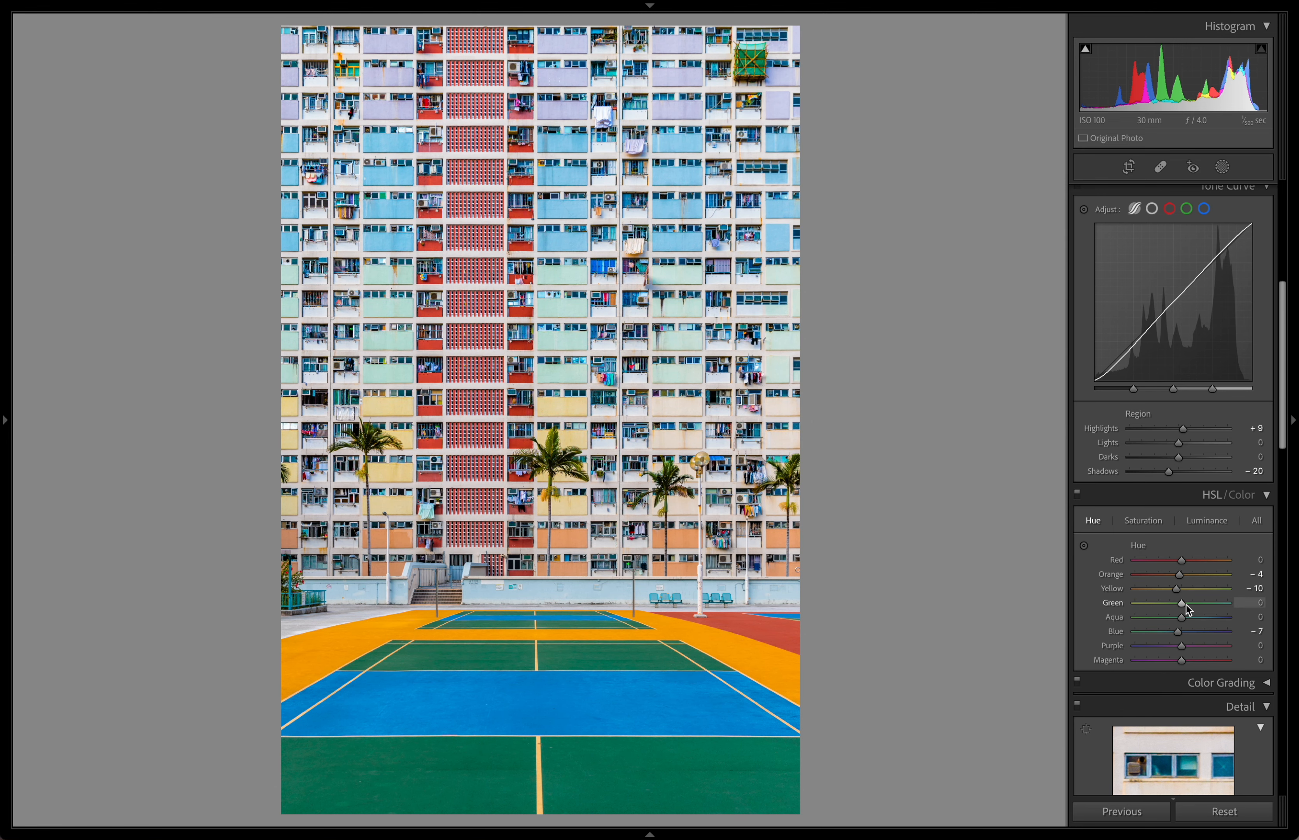
mouse_move(1172, 609)
mouse_down()
mouse_move(1219, 605)
mouse_move(1143, 614)
mouse_move(1246, 610)
mouse_move(1182, 623)
mouse_up()
click(1078, 495)
click(1079, 496)
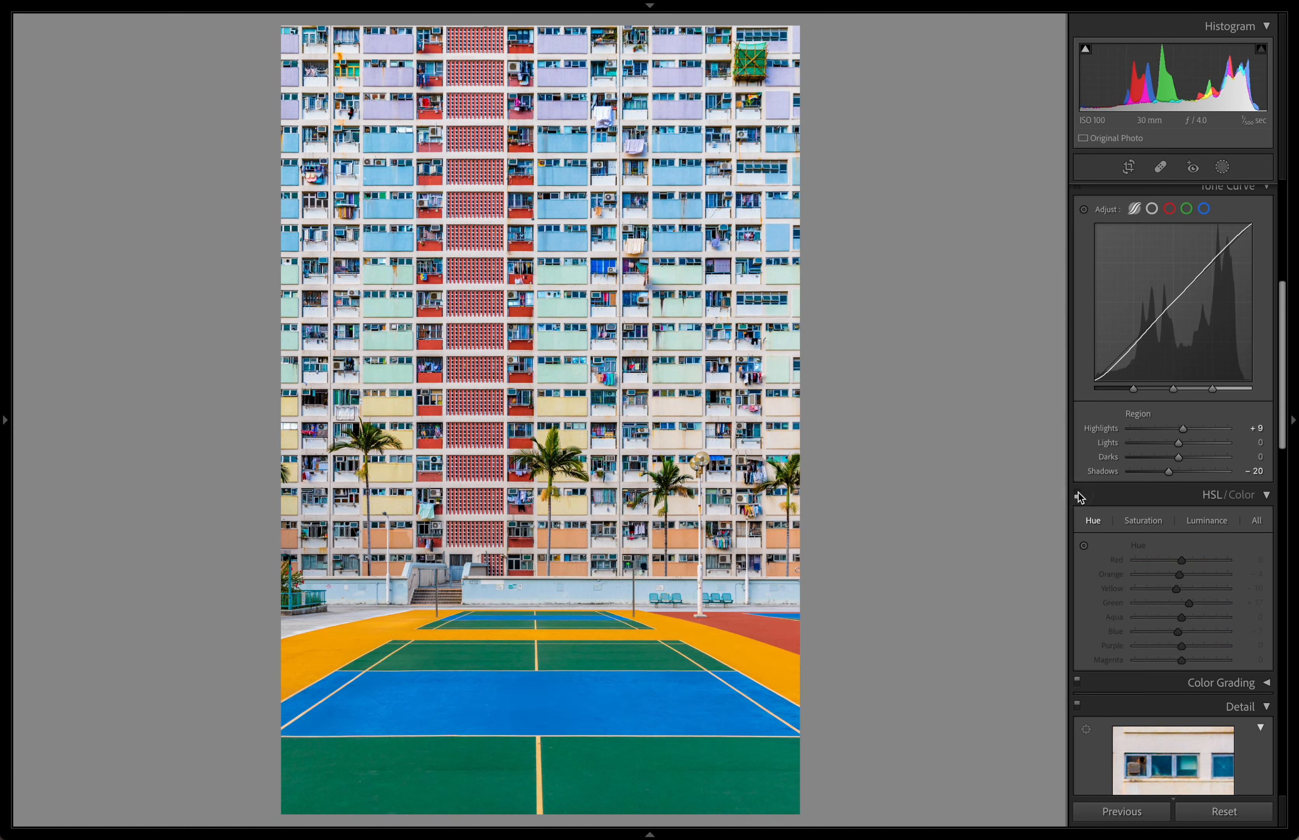
click(1078, 495)
Calibrate the primary hues to Red -6, Green +6 and Blue -17, and compare the photo with and without the calibration.
scroll(1173, 627, down, 10)
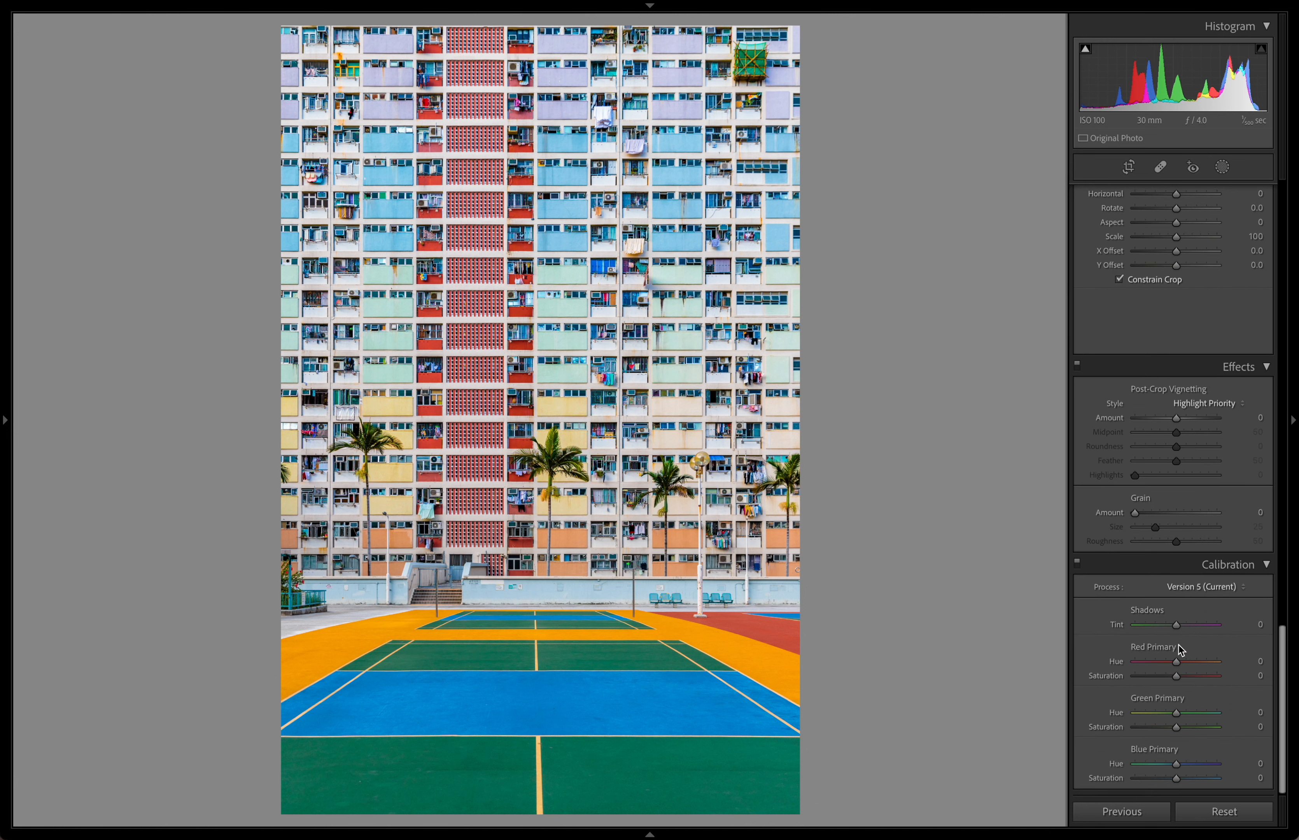
drag(1177, 665, 1172, 772)
click(1076, 562)
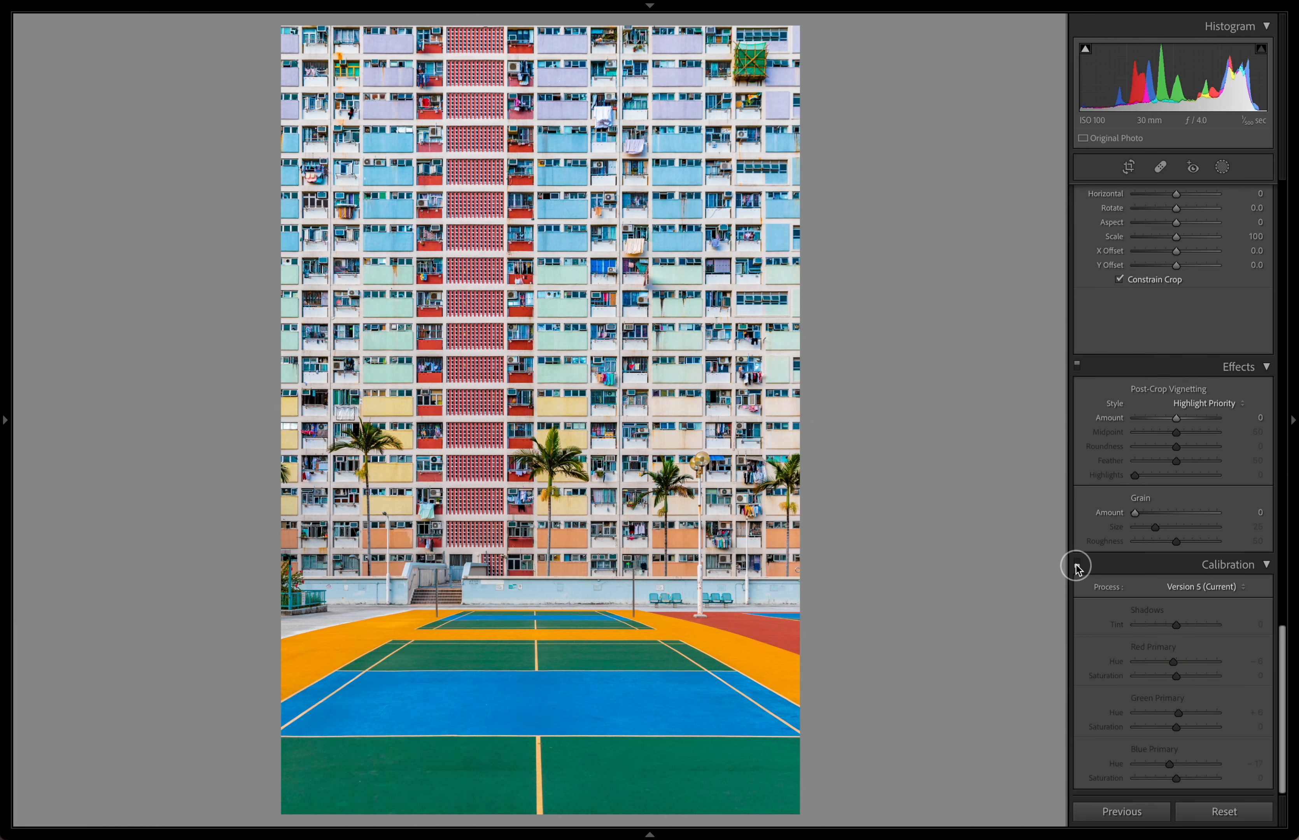
click(1077, 561)
click(1076, 562)
click(1076, 562)
click(1077, 562)
click(1077, 562)
Add a post-crop vignette with Amount -9 and compensate by setting the Exposure to +0.75.
scroll(1206, 538, up, 15)
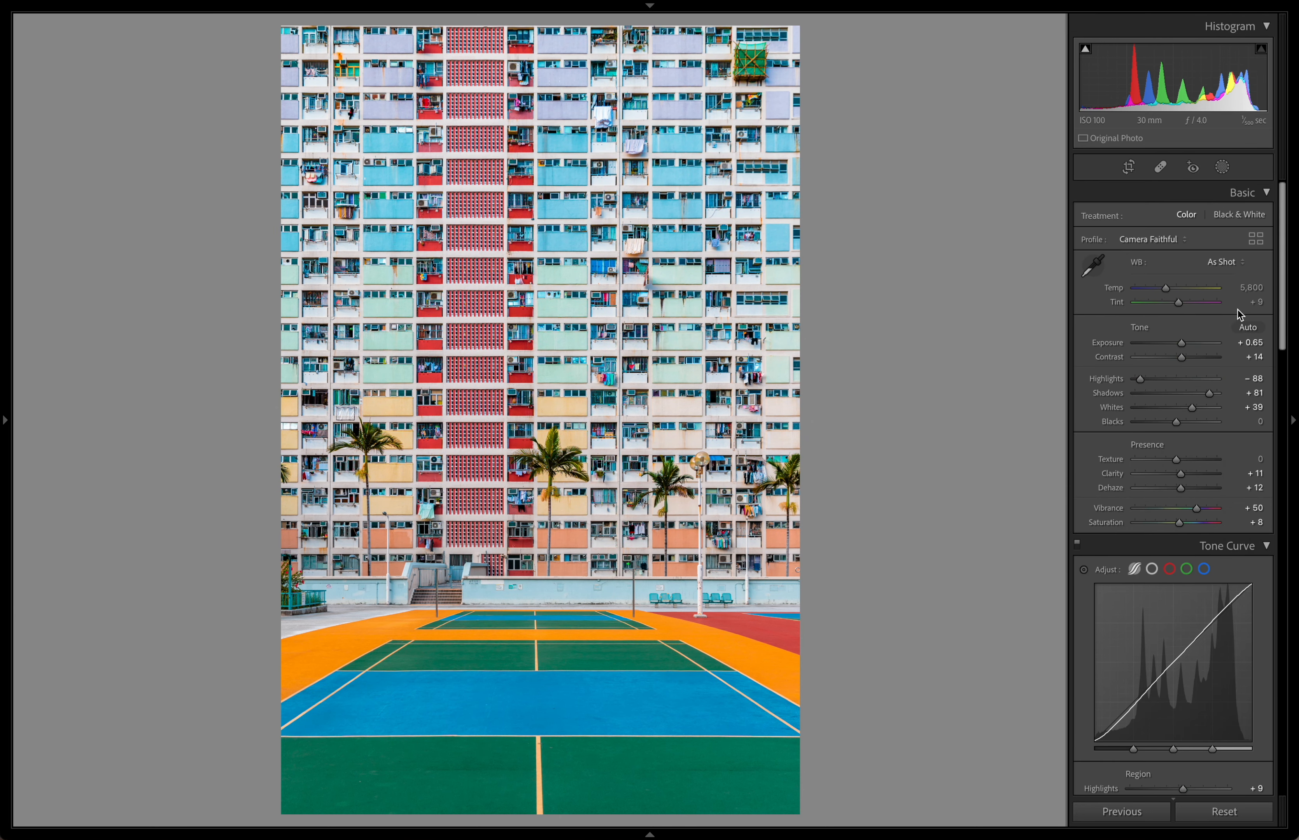
scroll(1237, 537, down, 15)
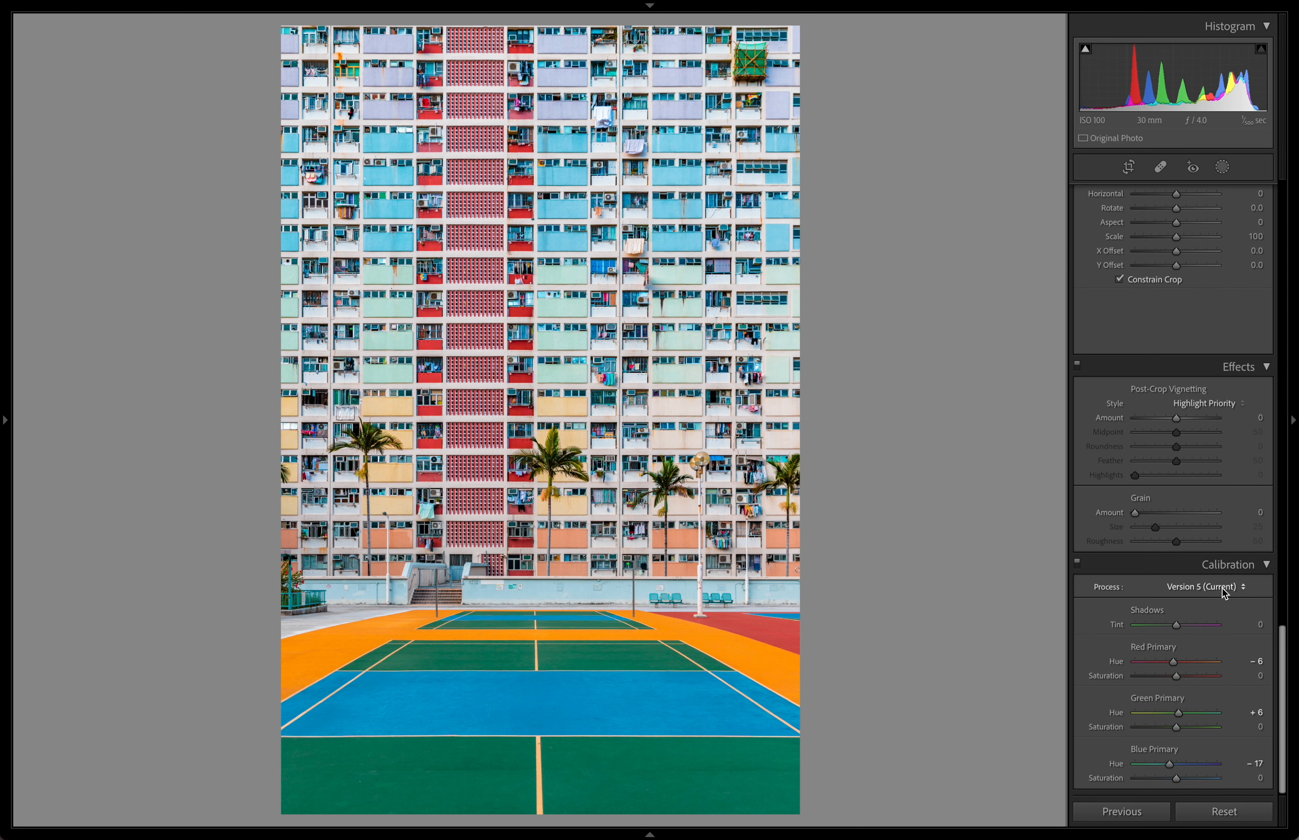
drag(1176, 418, 1174, 418)
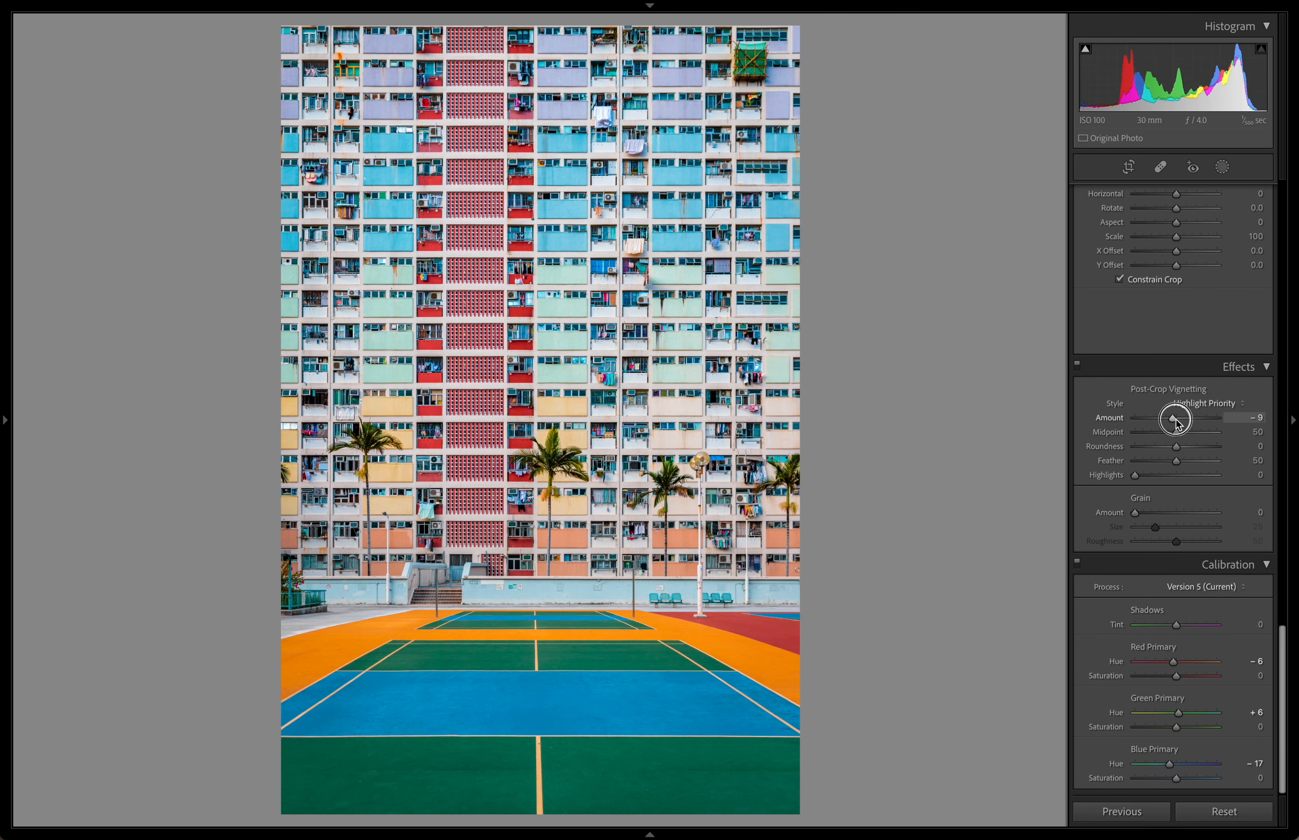
scroll(1167, 431, up, 15)
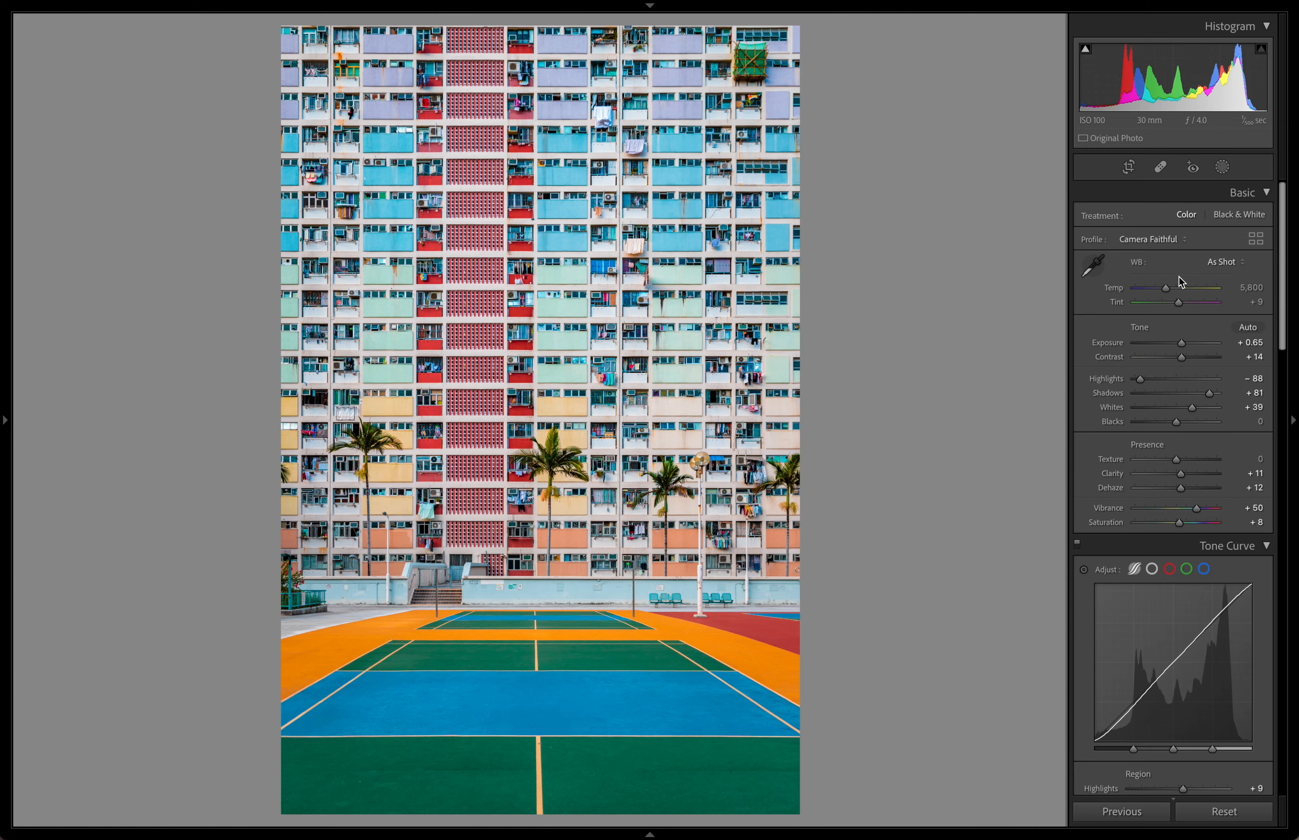
drag(1186, 342, 1182, 343)
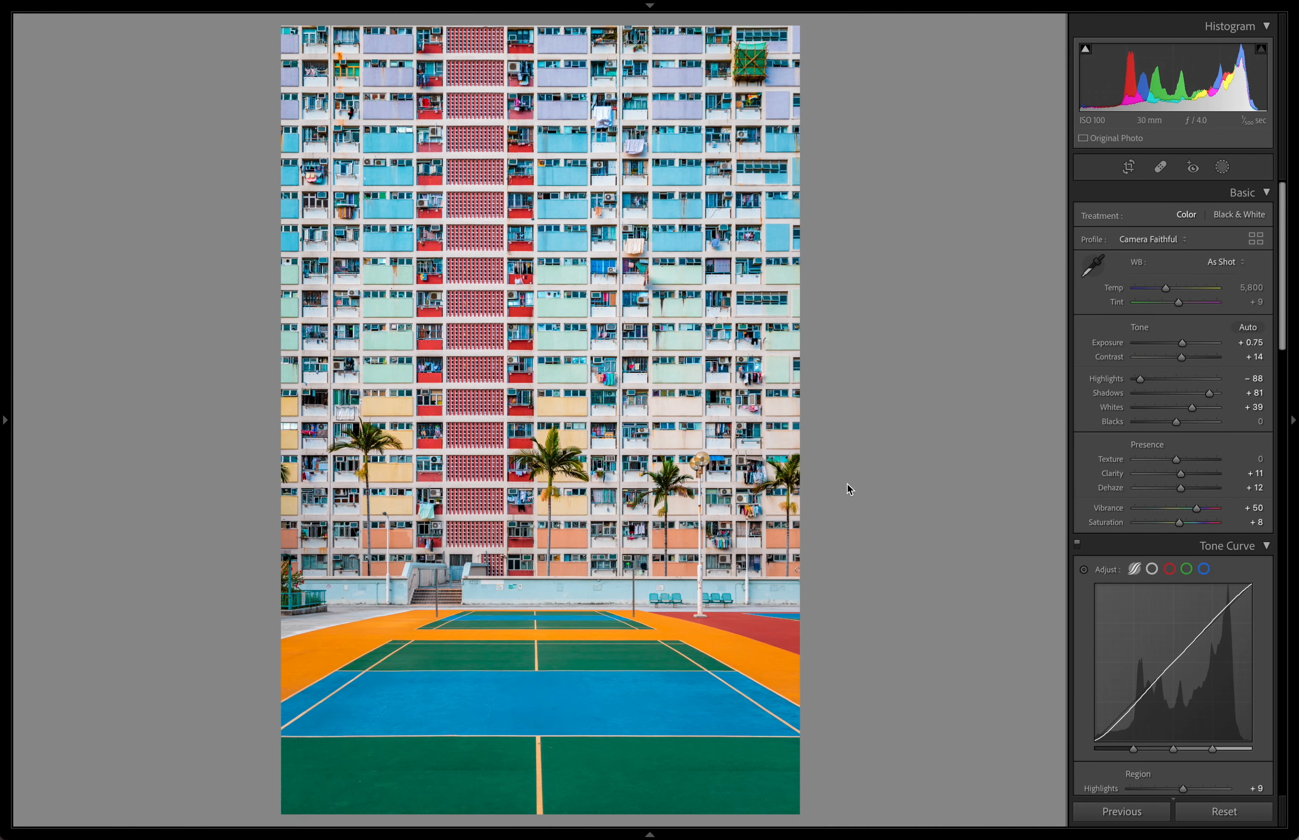
Compare the original and the edited photo side by side.
mouse_move(421, 836)
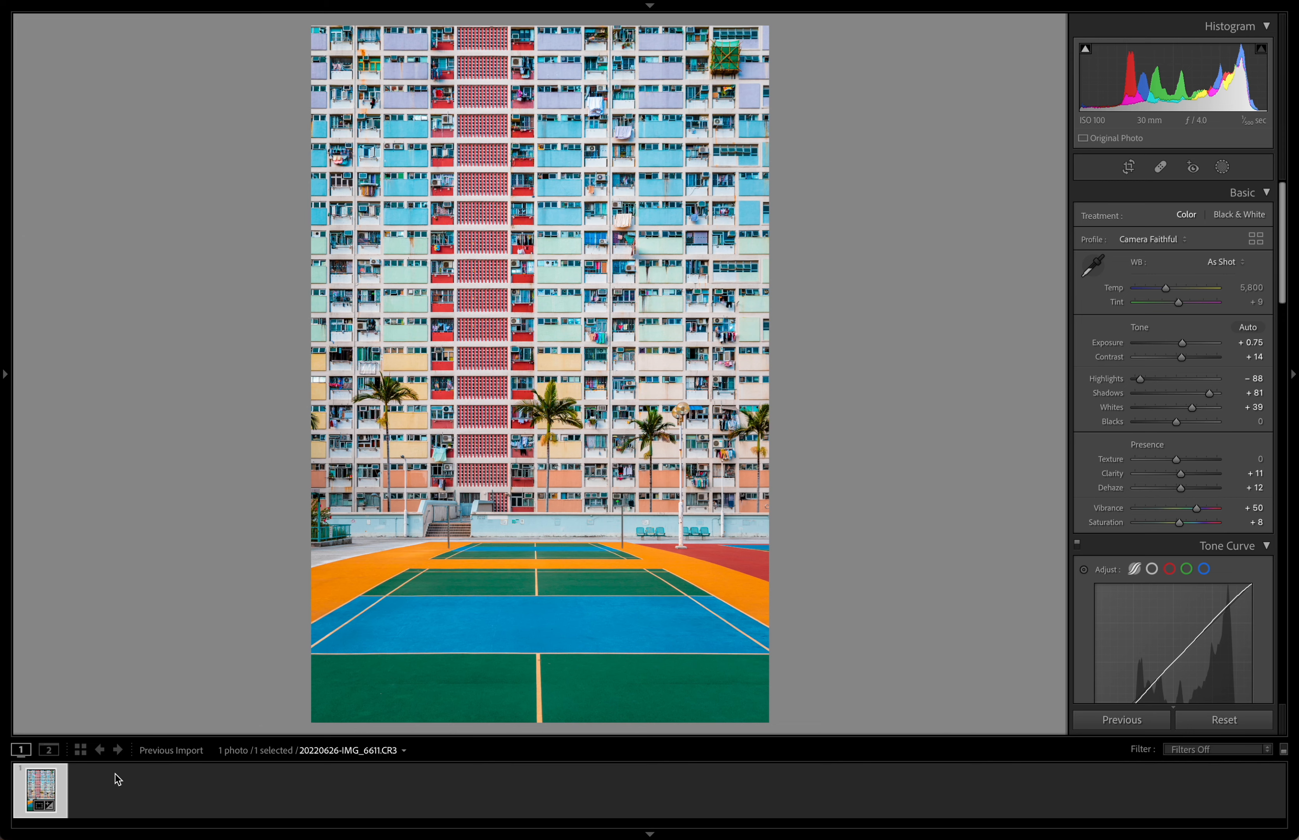
click(649, 835)
key(t)
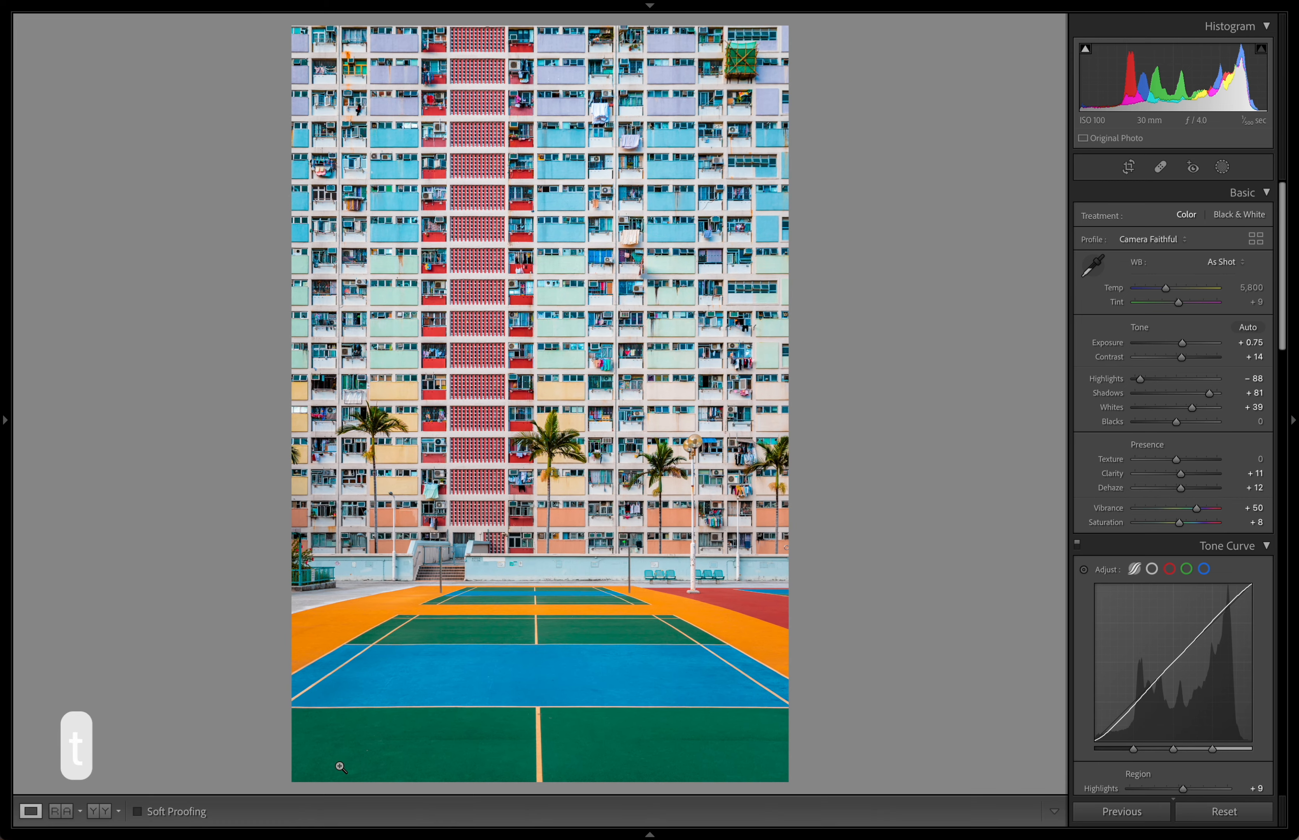
click(98, 810)
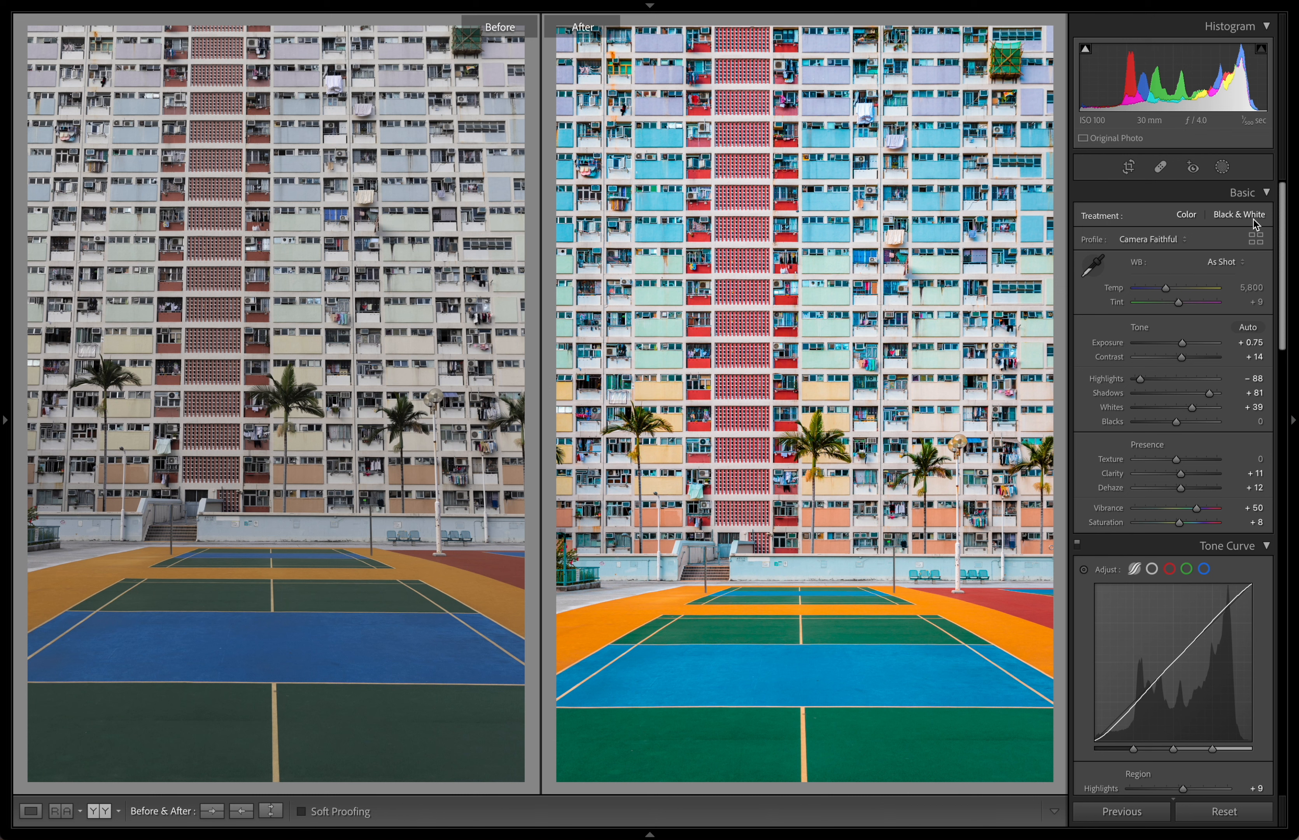
Create a linear gradient mask fading down from the top of the building with Exposure 0.12, and return to the single-photo view.
click(1222, 166)
click(930, 45)
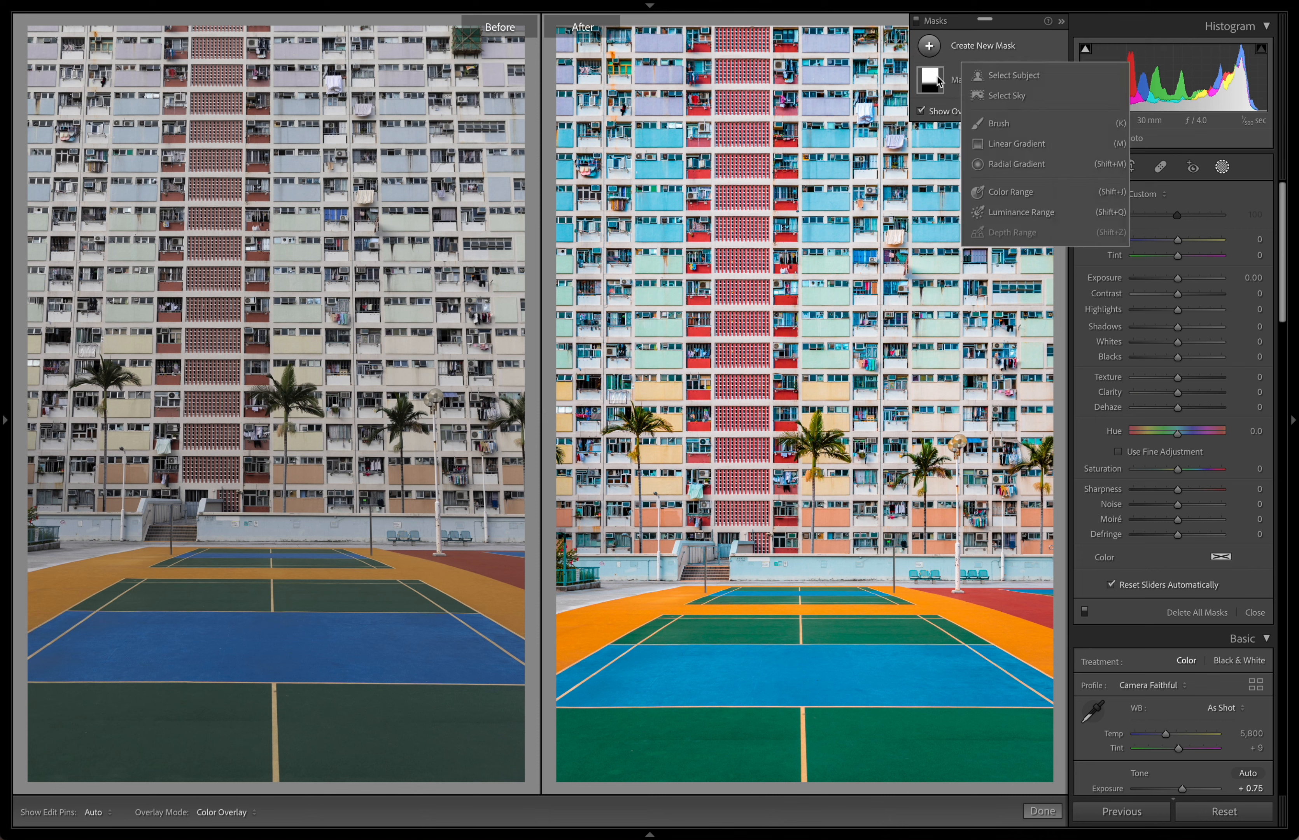
click(1000, 143)
drag(829, 24, 821, 350)
drag(1177, 302, 1179, 308)
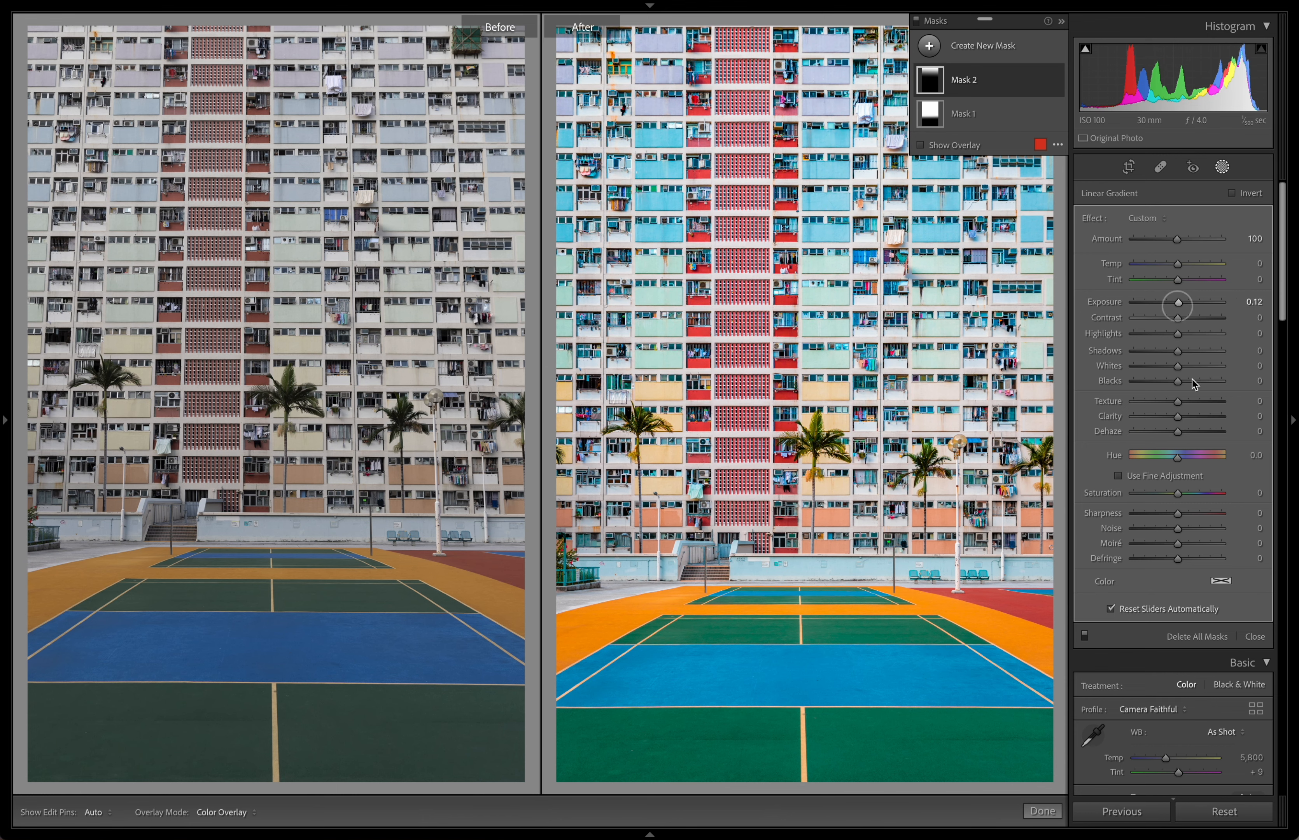
click(1254, 636)
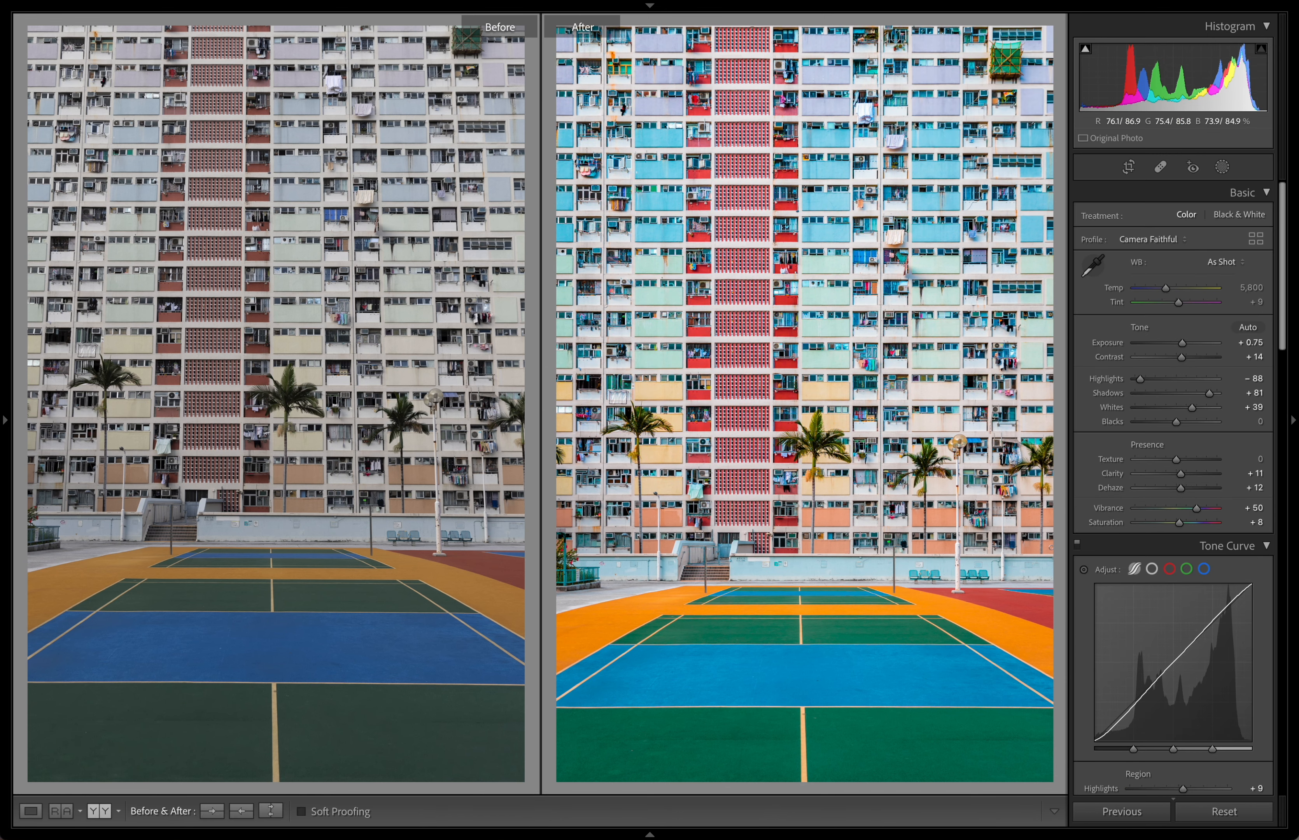
click(28, 812)
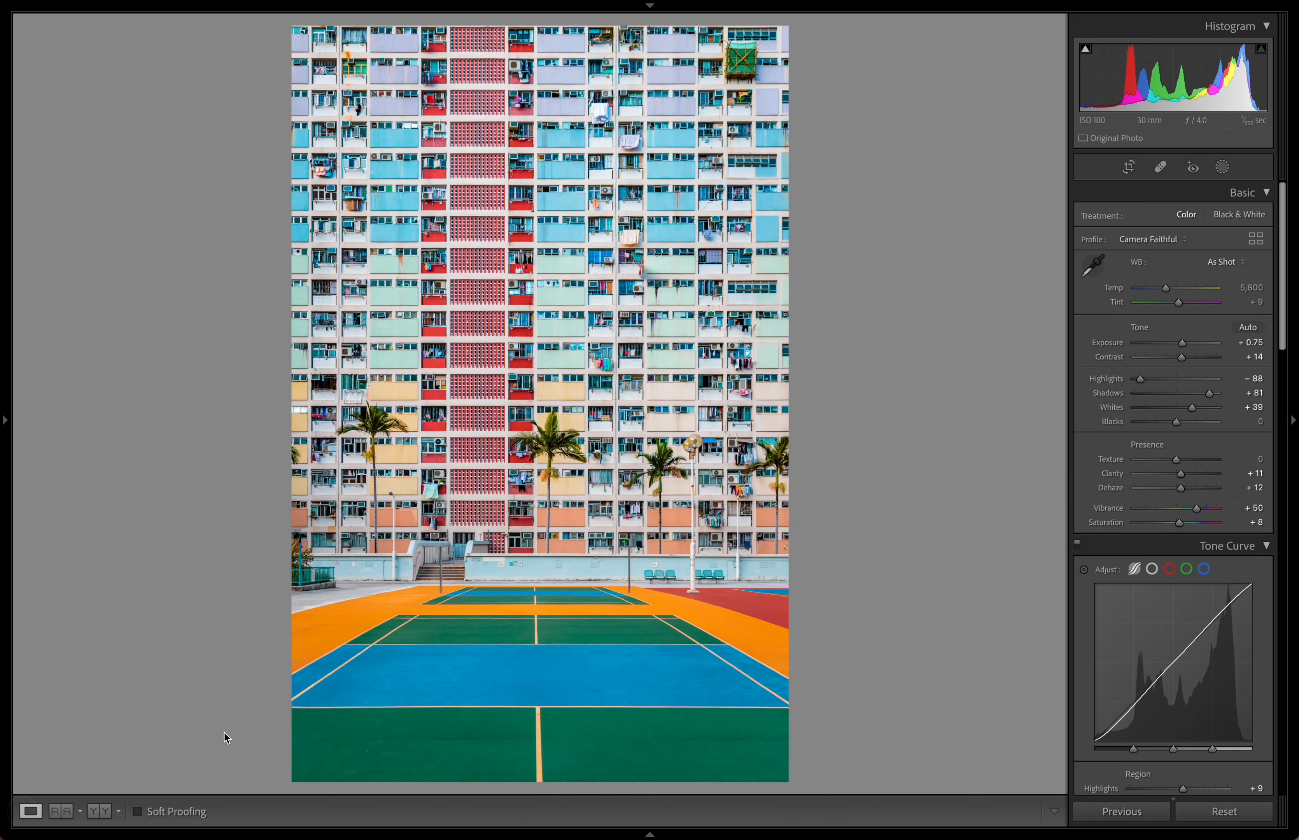